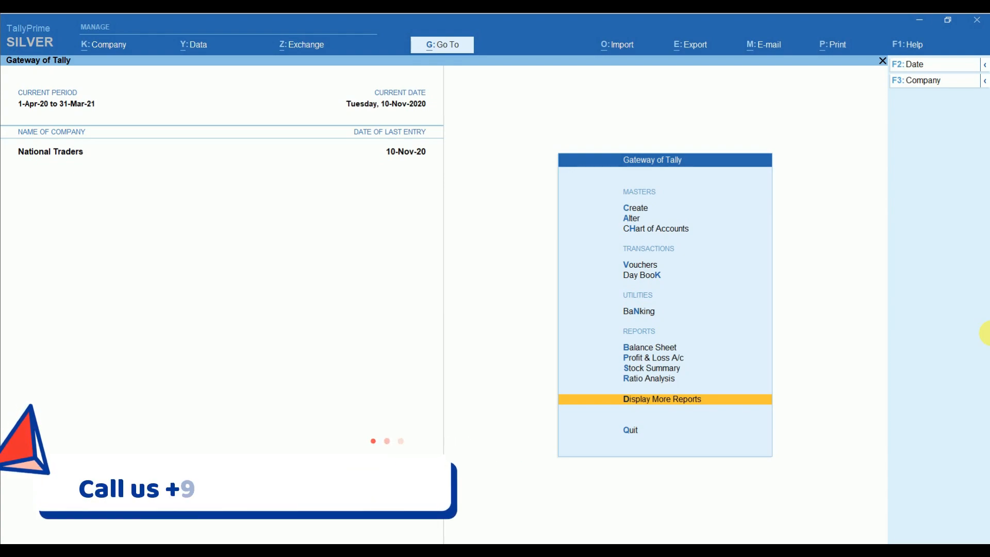
Step: Open voucher entry for National Traders and switch the voucher type to Sales
{"action": "key", "text": "Up"}
{"action": "key", "text": "Up"}
{"action": "key", "text": "Up"}
{"action": "key", "text": "Up"}
{"action": "key", "text": "Up"}
{"action": "key", "text": "Up"}
{"action": "key", "text": "Up"}
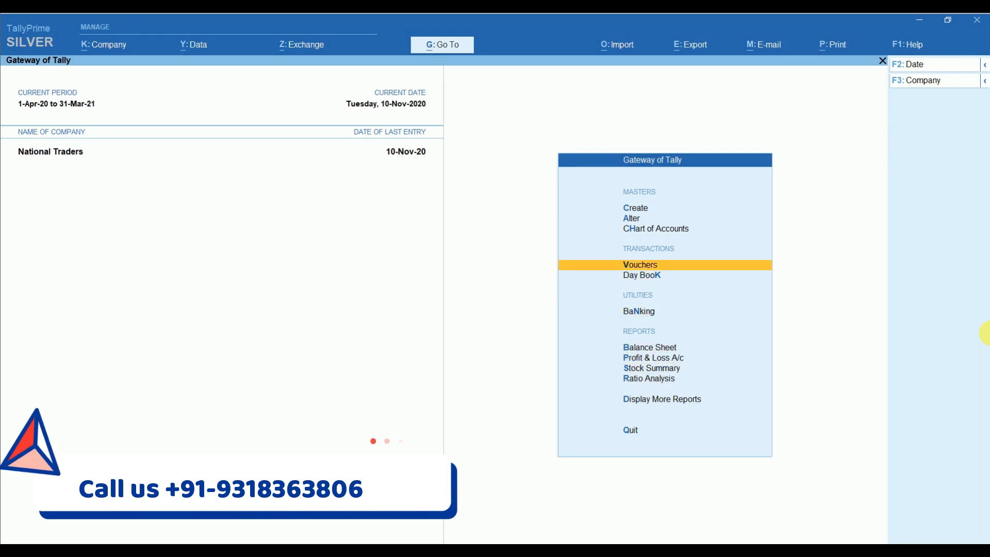
{"action": "key", "text": "Return"}
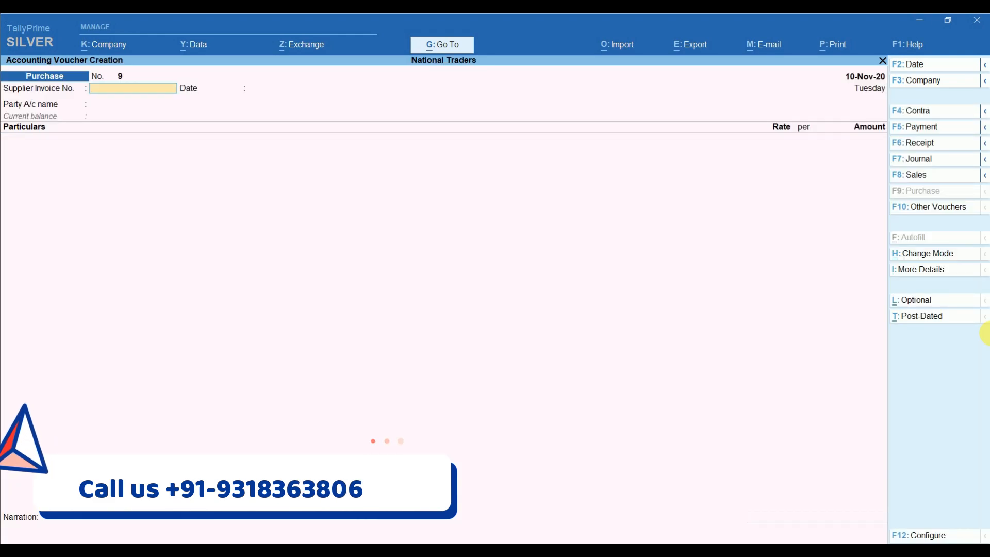
{"action": "left_click", "coordinate": [930, 179]}
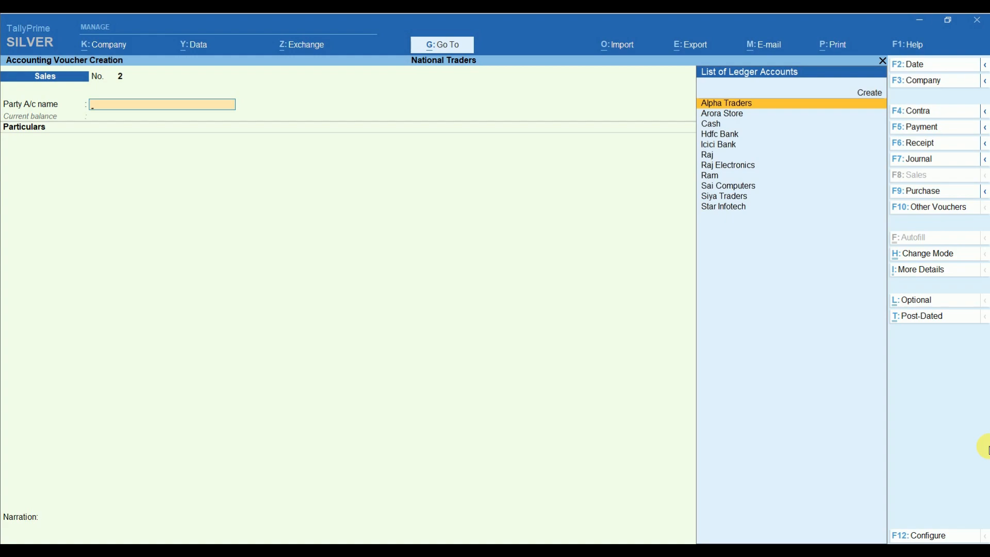
Step: Choose Cash as the party account of the sales voucher and pass the dispatch details blank
{"action": "key", "text": "Down"}
{"action": "key", "text": "Down"}
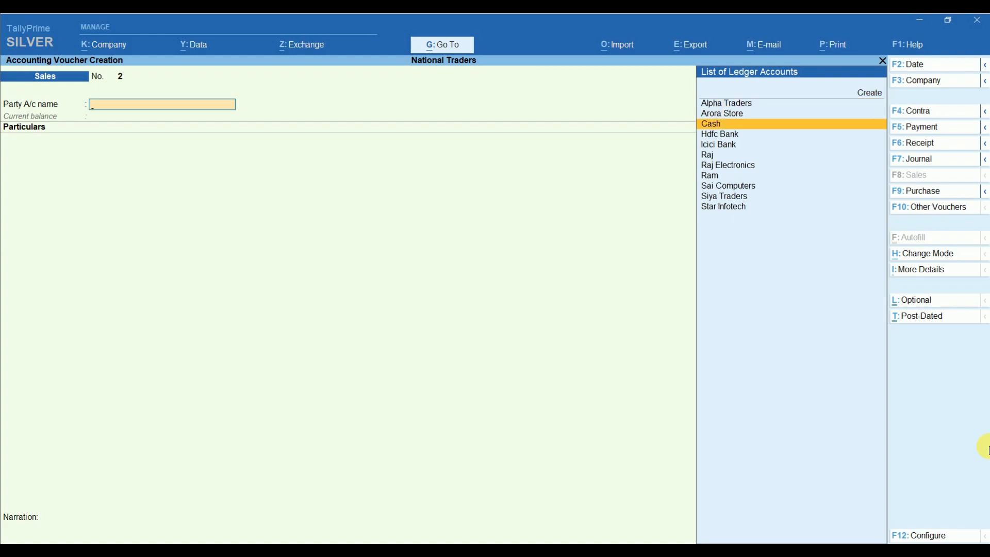
{"action": "key", "text": "Return"}
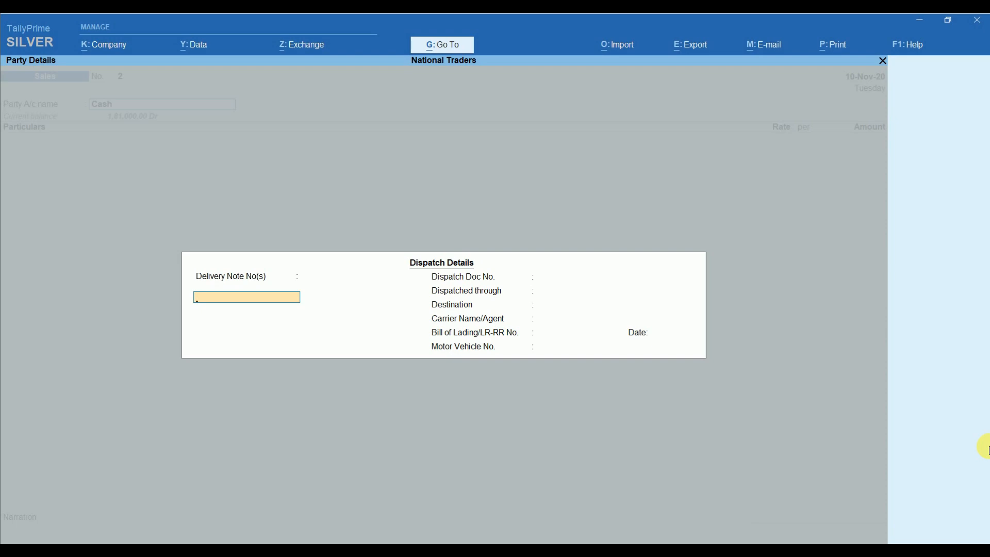
{"action": "key", "text": "Return"}
{"action": "key", "text": "ctrl+a"}
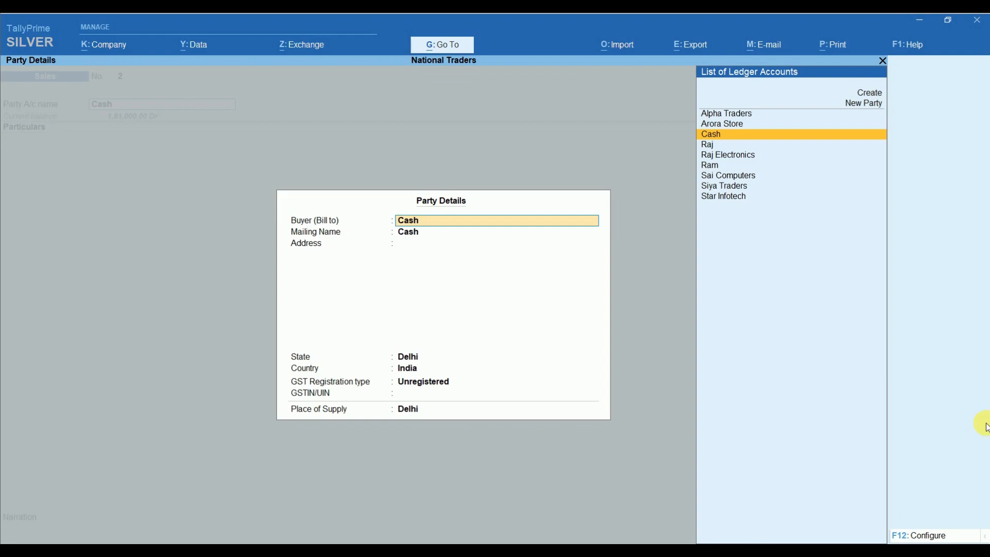
Step: Review the party details configuration and the sales voucher configuration for buyer and dispatch details, keeping their settings
{"action": "left_click", "coordinate": [940, 539]}
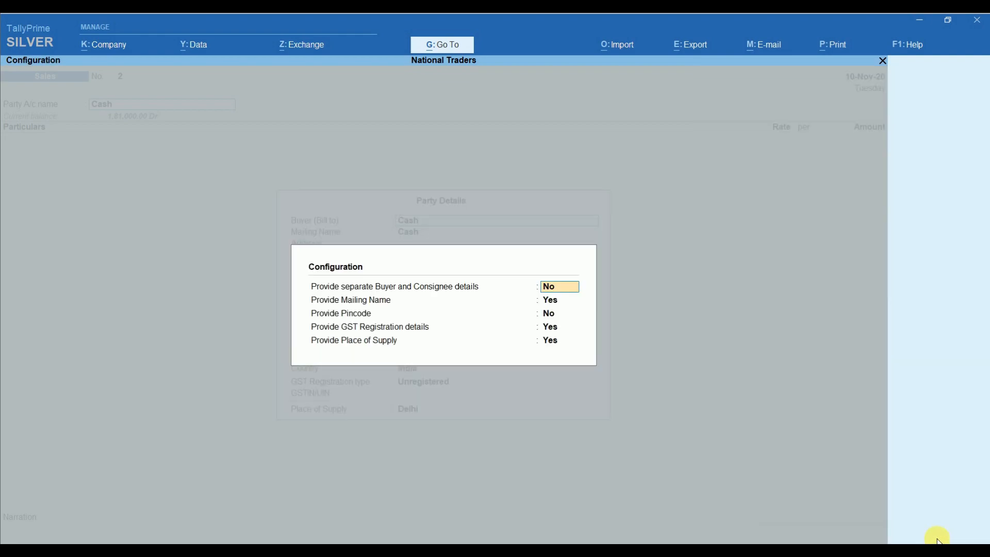
{"action": "key", "text": "Escape"}
{"action": "key", "text": "BackSpace"}
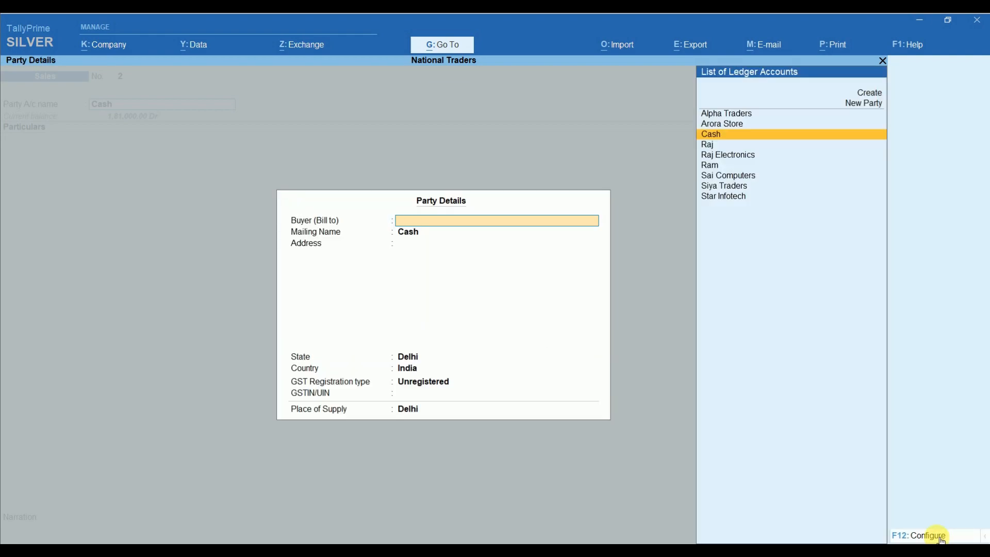
{"action": "key", "text": "Escape"}
{"action": "key", "text": "y"}
{"action": "left_click", "coordinate": [941, 539]}
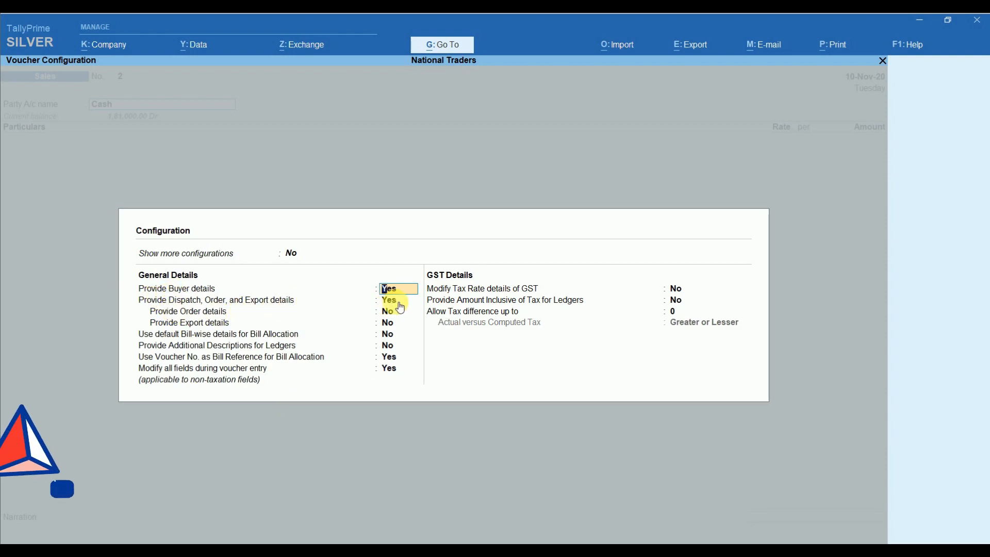
{"action": "key", "text": "ctrl+a"}
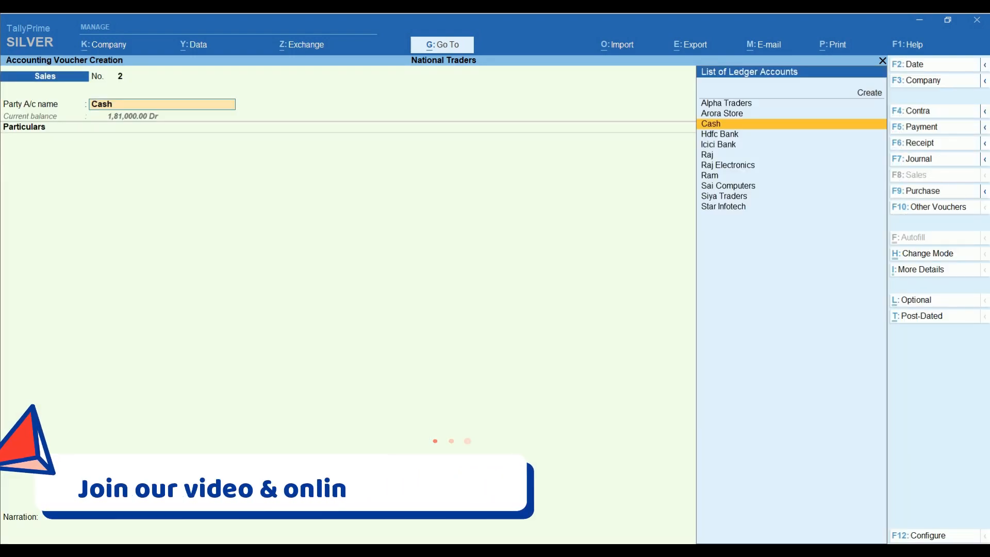
Step: Confirm Cash as the voucher's party and accept the dispatch details without entries
{"action": "key", "text": "Return"}
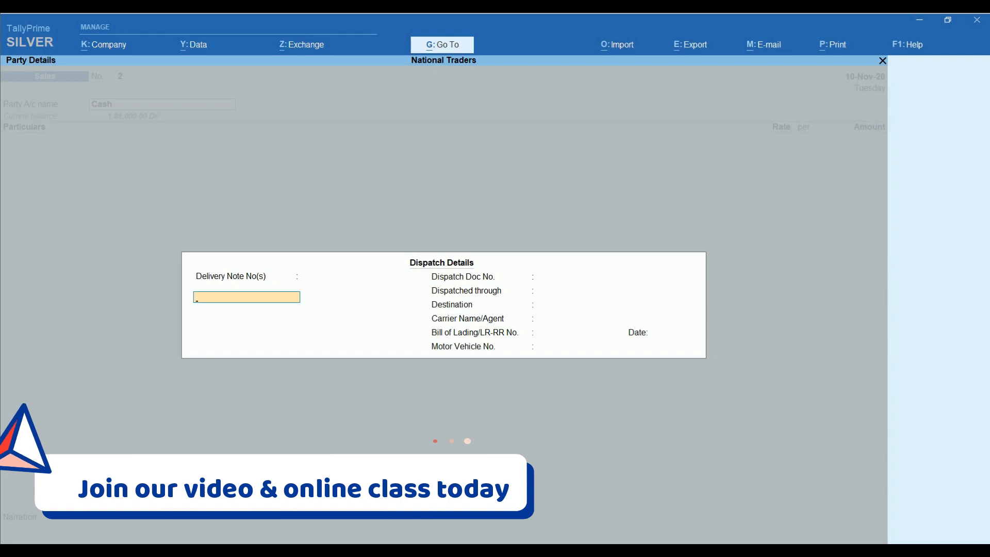
{"action": "key", "text": "ctrl"}
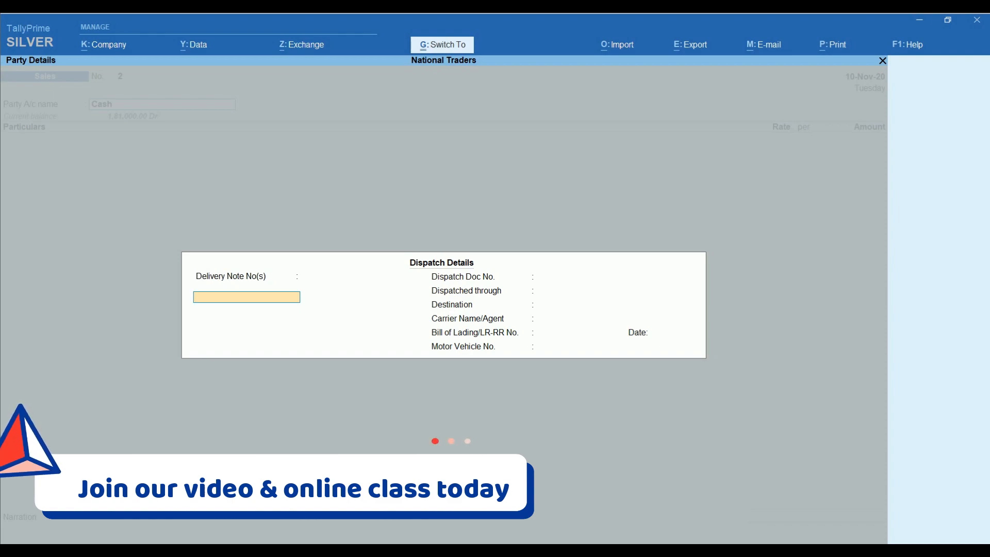
{"action": "key", "text": "ctrl+a"}
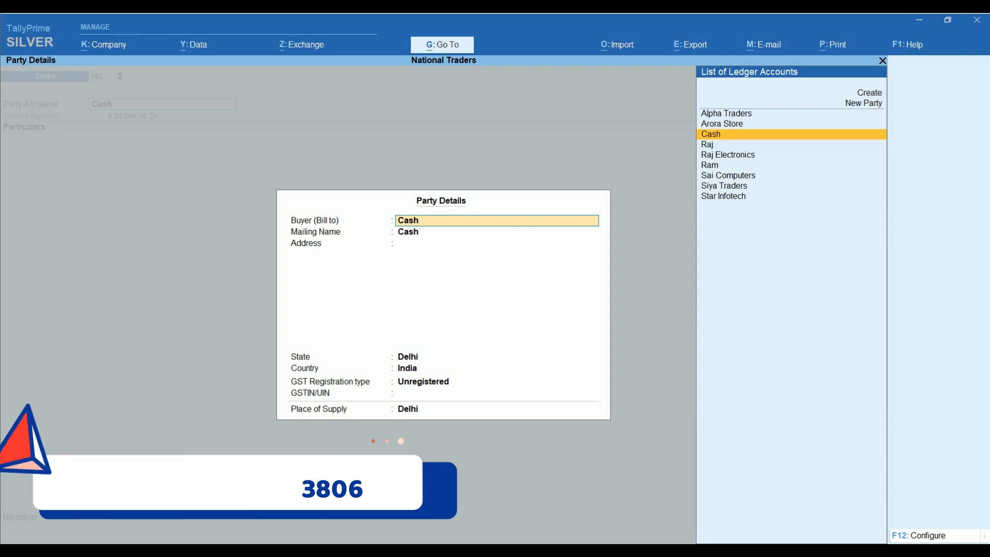
Step: Set the cash buyer's GST registration type to Unknown and accept the party details with the other fields kept
{"action": "key", "text": "Return"}
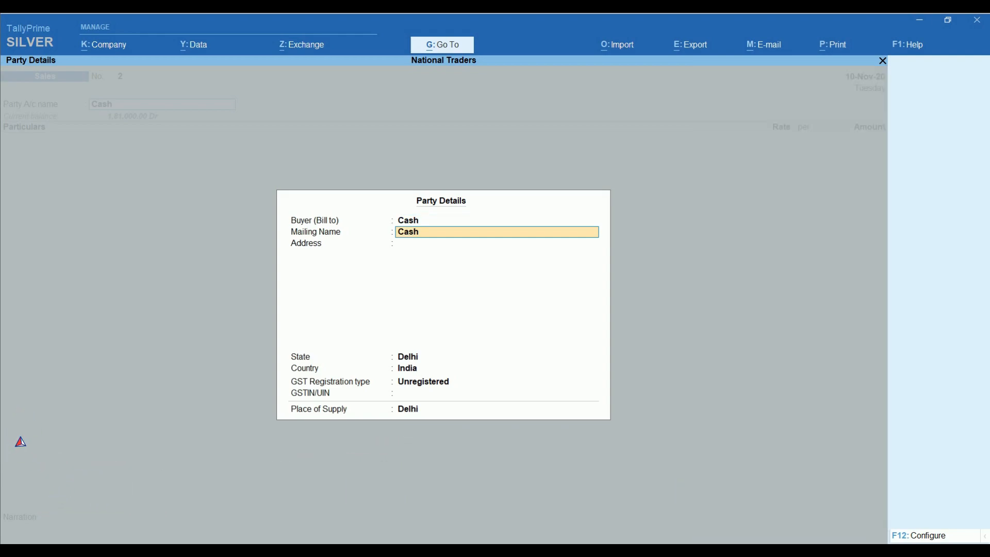
{"action": "key", "text": "Return"}
{"action": "key", "text": "Return"}
{"action": "key", "text": "Return"}
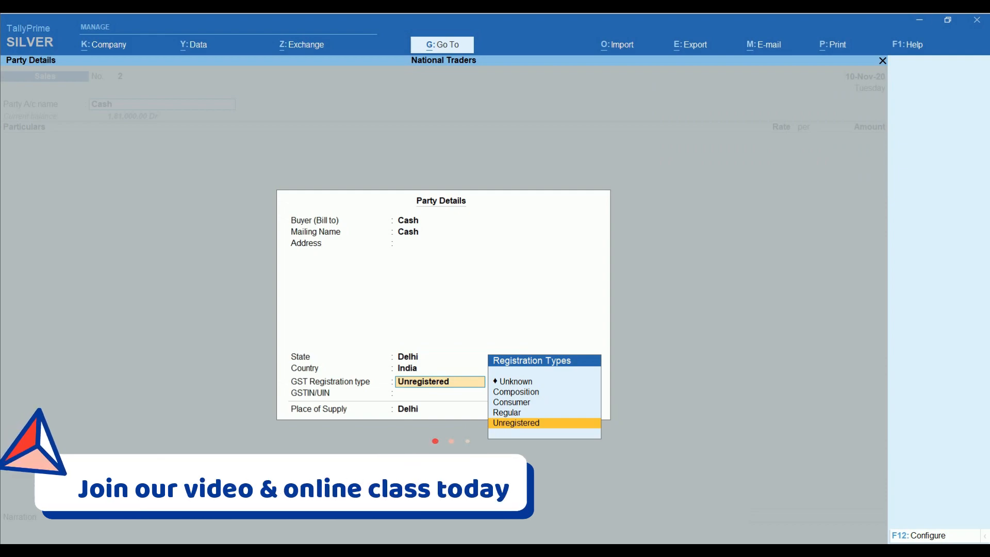
{"action": "key", "text": "Up"}
{"action": "key", "text": "Up"}
{"action": "key", "text": "Up"}
{"action": "key", "text": "Up"}
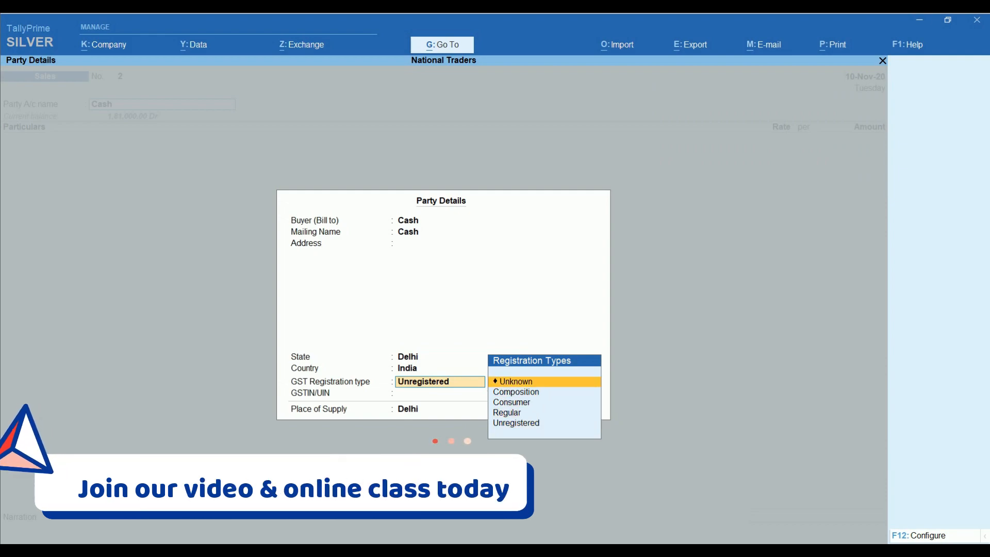
{"action": "key", "text": "Return"}
{"action": "key", "text": "Return"}
{"action": "key", "text": "Return"}
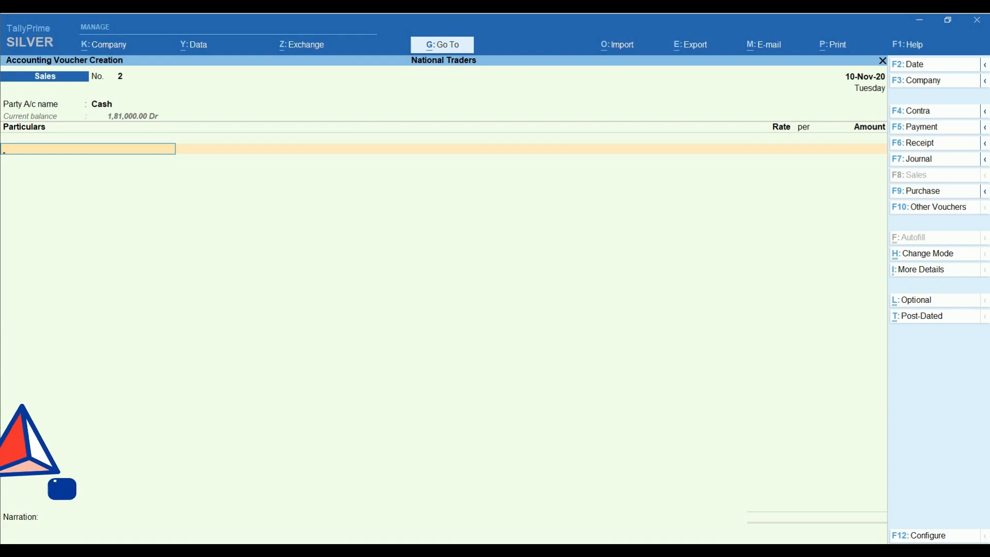
Step: Add the Sales ledger to the cash voucher's particulars with an amount of 20,000
{"action": "type", "text": "S"}
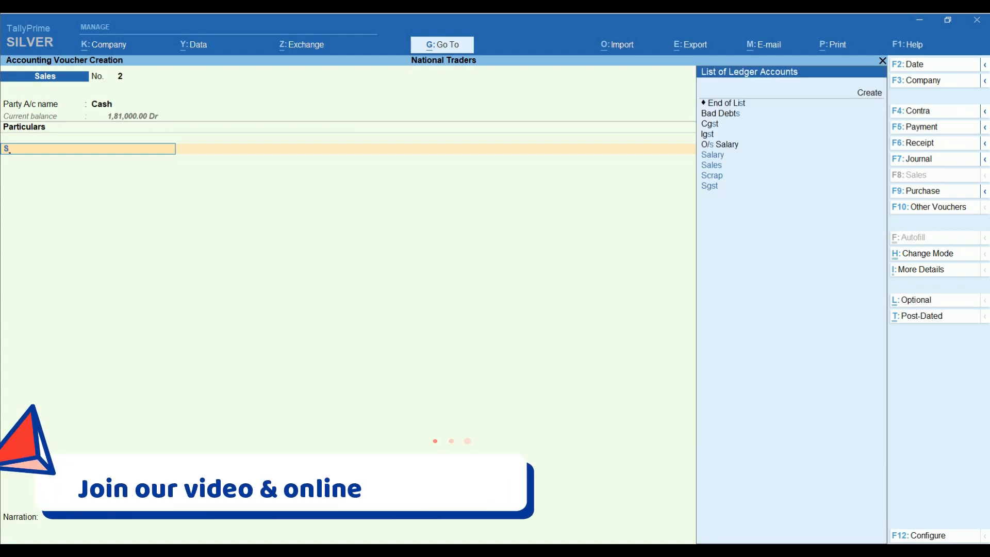
{"action": "key", "text": "Down"}
{"action": "key", "text": "Down"}
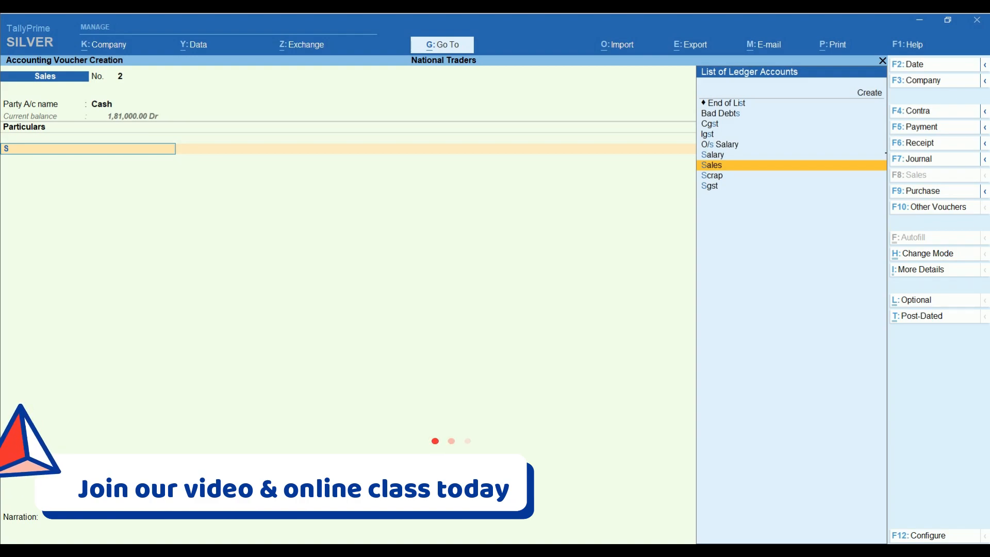
{"action": "key", "text": "Return"}
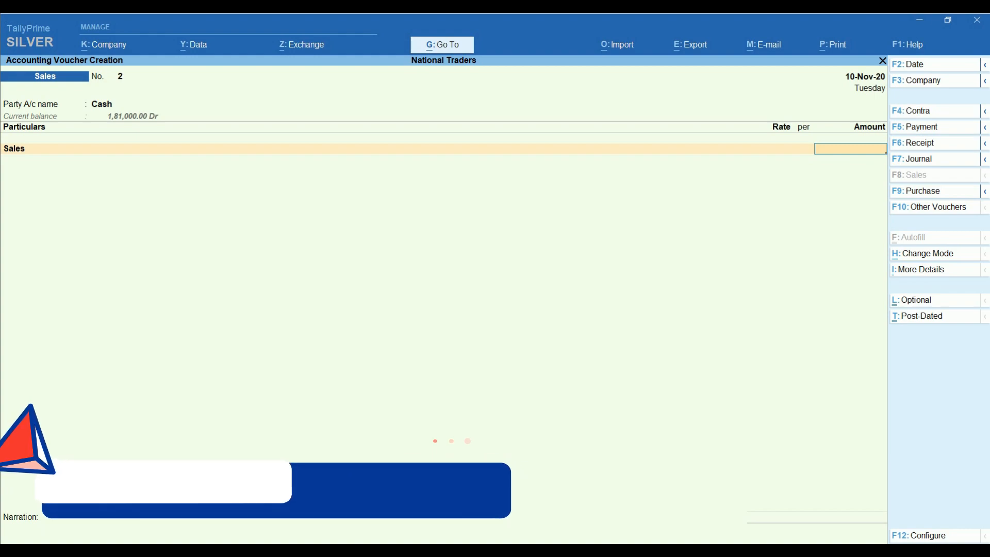
{"action": "type", "text": "20000"}
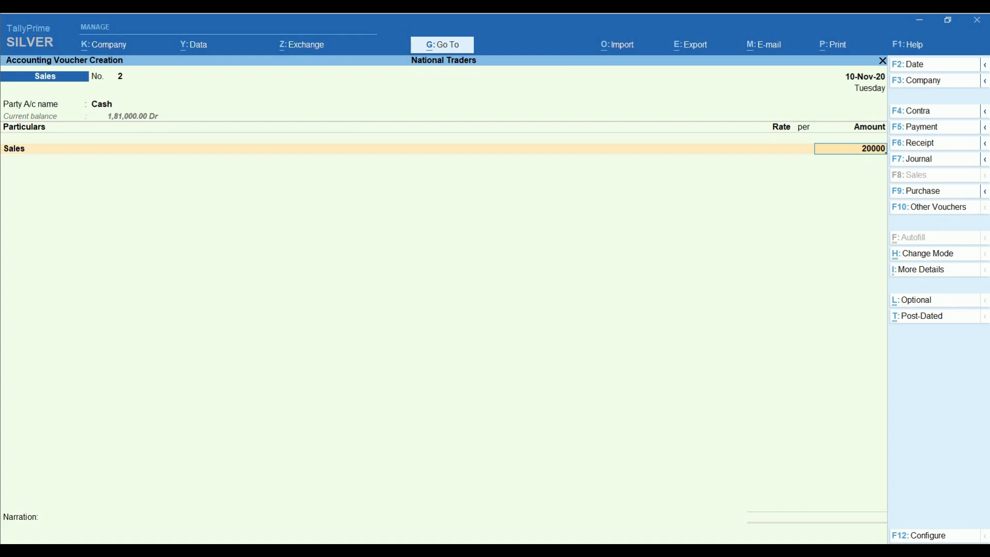
{"action": "key", "text": "Return"}
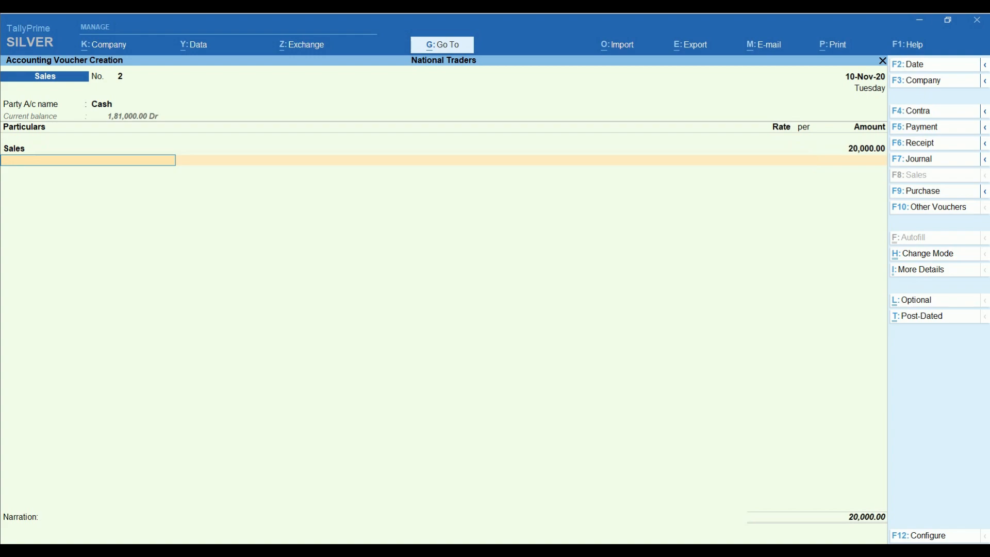
Step: End the ledger list and save the cash sales voucher with a blank narration
{"action": "key", "text": "Return"}
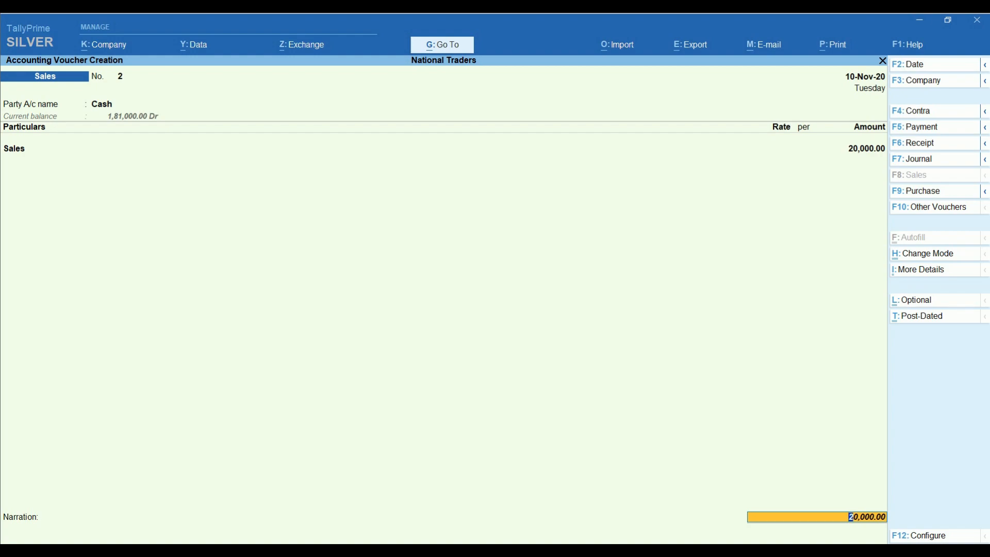
{"action": "key", "text": "Return"}
{"action": "key", "text": "Return"}
{"action": "key", "text": "Return"}
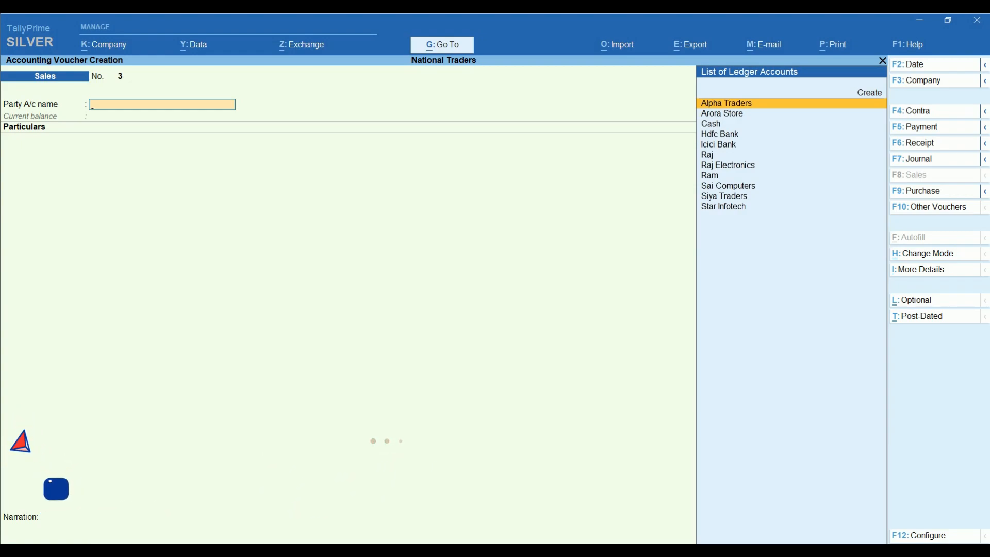
Step: Create a new party ledger named Tarun & Co. under the Sundry Debtors group from the sales voucher
{"action": "key", "text": "alt+c"}
{"action": "type", "text": "Tarun"}
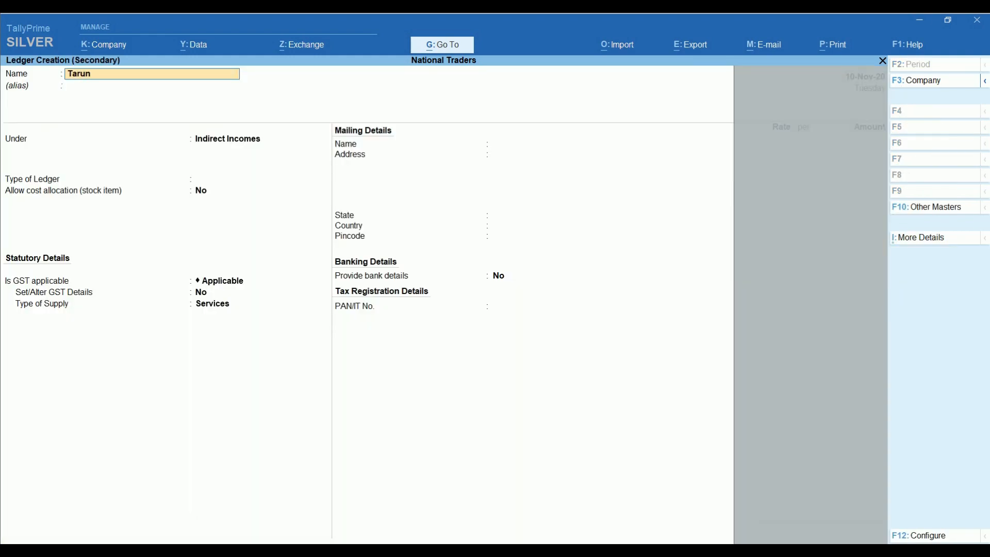
{"action": "type", "text": " & Co."}
{"action": "key", "text": "Return"}
{"action": "key", "text": "Return"}
{"action": "type", "text": "S"}
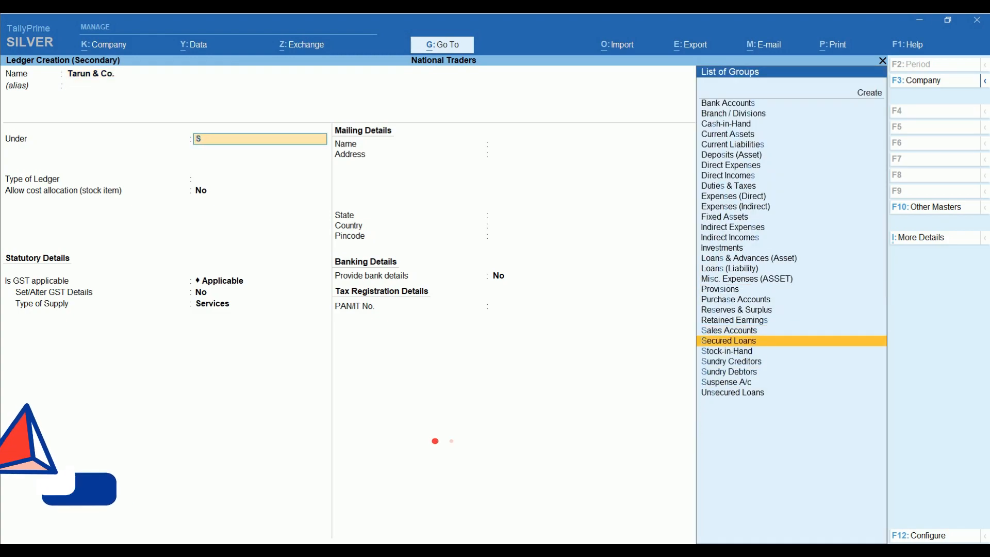
{"action": "key", "text": "Down"}
{"action": "key", "text": "Down"}
{"action": "key", "text": "Down"}
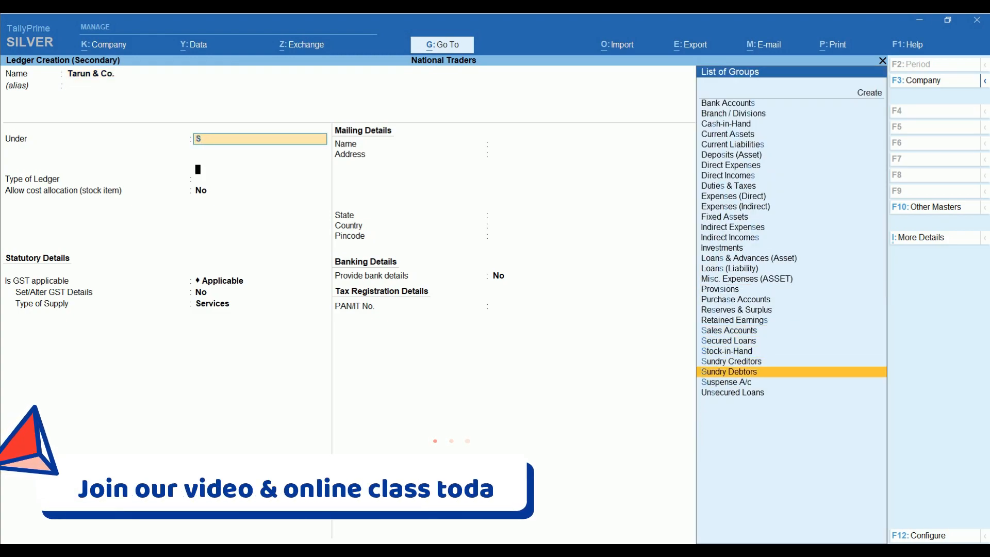
{"action": "key", "text": "Return"}
Step: Keep the ledger's default balance and mailing details, set its registration type to Unknown, and save it
{"action": "key", "text": "Return"}
{"action": "key", "text": "Return"}
{"action": "key", "text": "Return"}
{"action": "key", "text": "Return"}
{"action": "key", "text": "Return"}
{"action": "key", "text": "Return"}
{"action": "key", "text": "Return"}
{"action": "key", "text": "Return"}
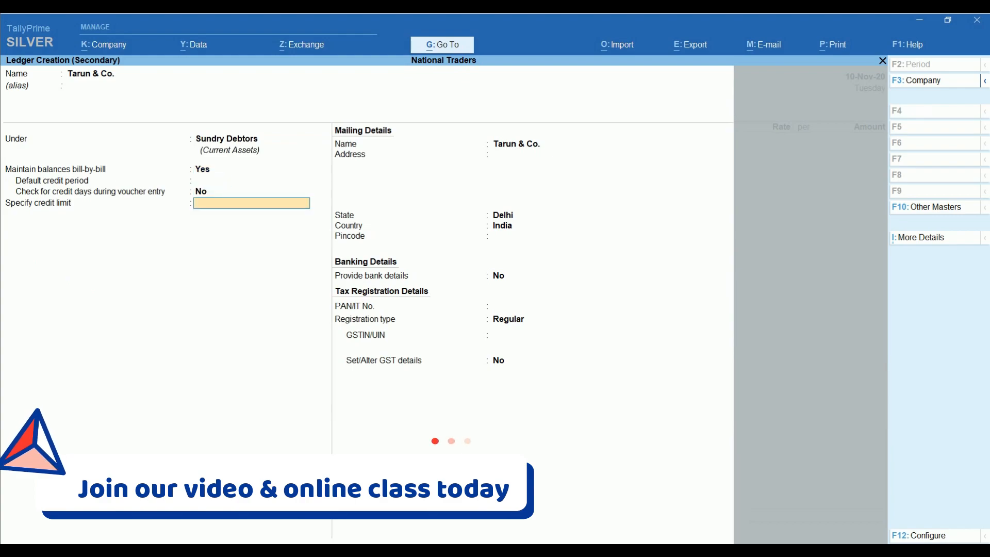
{"action": "key", "text": "Return"}
{"action": "key", "text": "Return"}
{"action": "key", "text": "Up"}
{"action": "key", "text": "Up"}
{"action": "key", "text": "Up"}
{"action": "key", "text": "Return"}
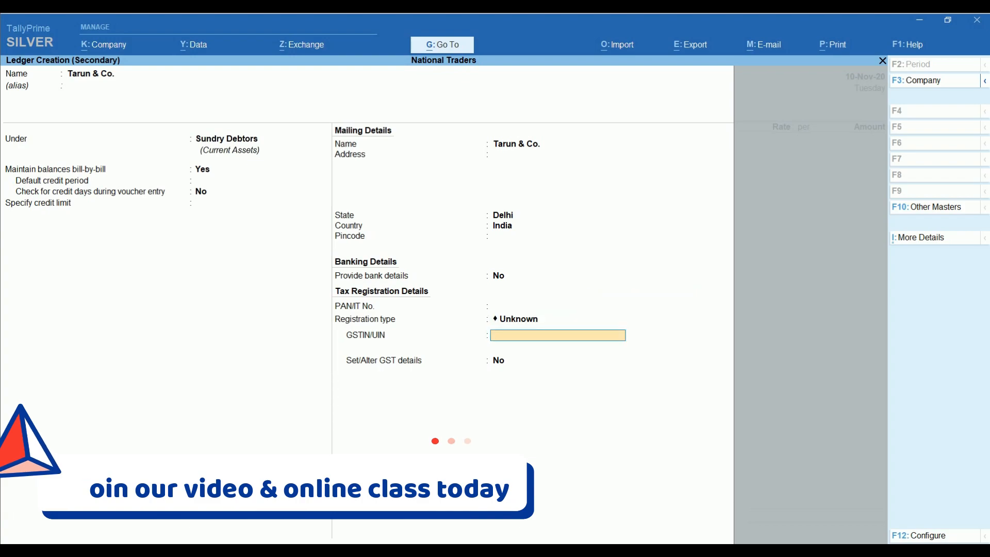
{"action": "key", "text": "ctrl+a"}
Step: Use Tarun & Co. as the voucher's party and accept the blank dispatch details and default party details
{"action": "key", "text": "Return"}
{"action": "key", "text": "Return"}
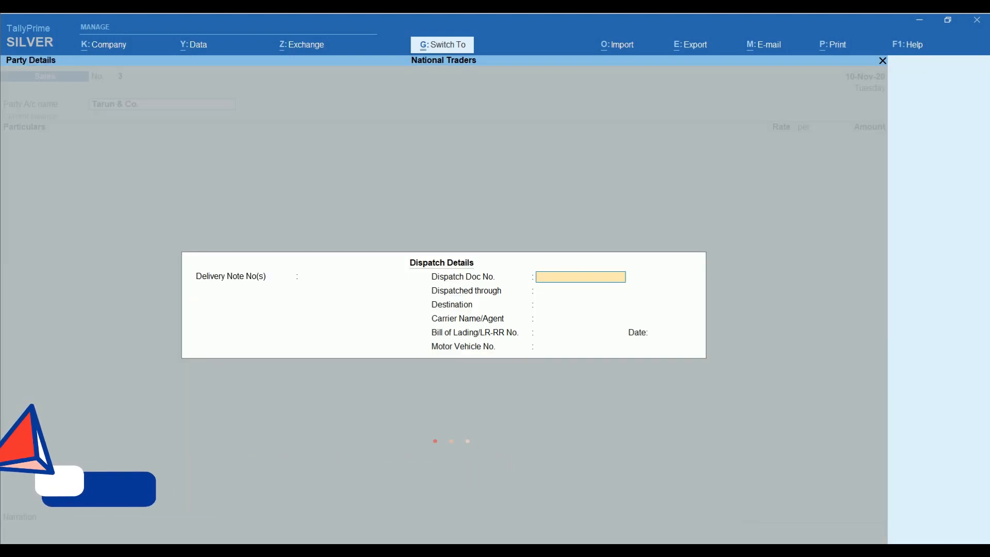
{"action": "key", "text": "ctrl+a"}
{"action": "key", "text": "ctrl+a"}
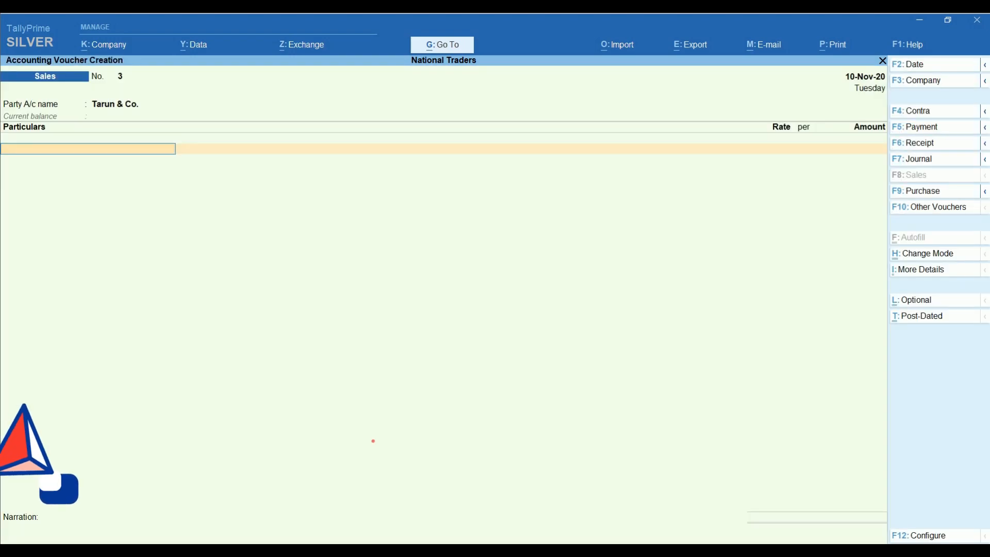
Step: Add the Sales ledger to the Tarun & Co. voucher with an amount of 10,000
{"action": "type", "text": "Sa"}
{"action": "key", "text": "Return"}
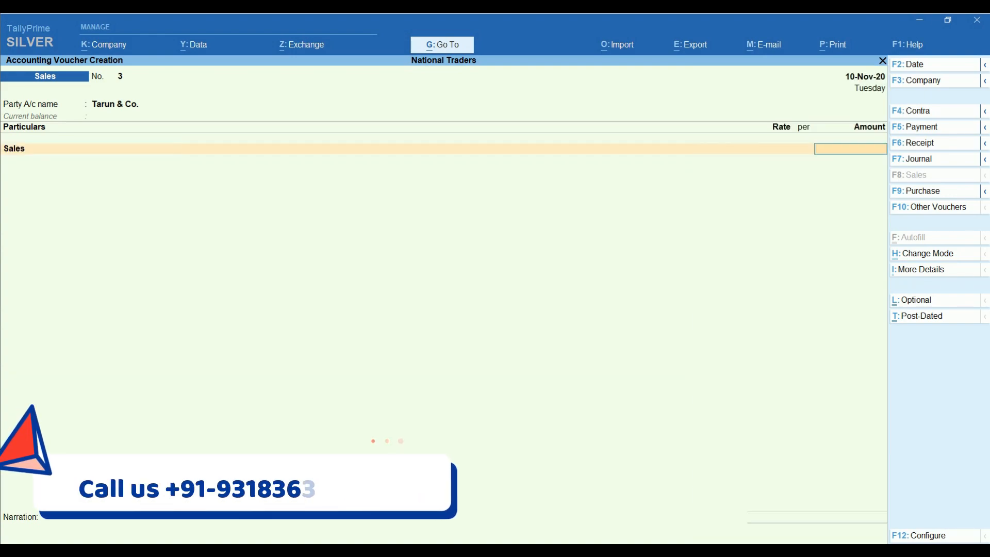
{"action": "type", "text": "100000.00"}
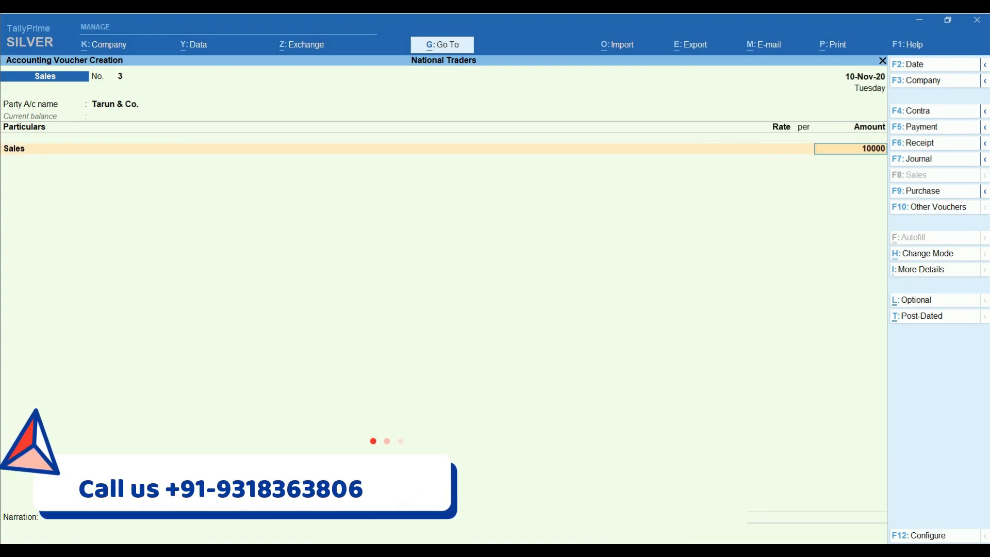
{"action": "key", "text": "Return"}
Step: End the ledger list and allocate the full amount to a New Ref in the bill-wise details
{"action": "key", "text": "Return"}
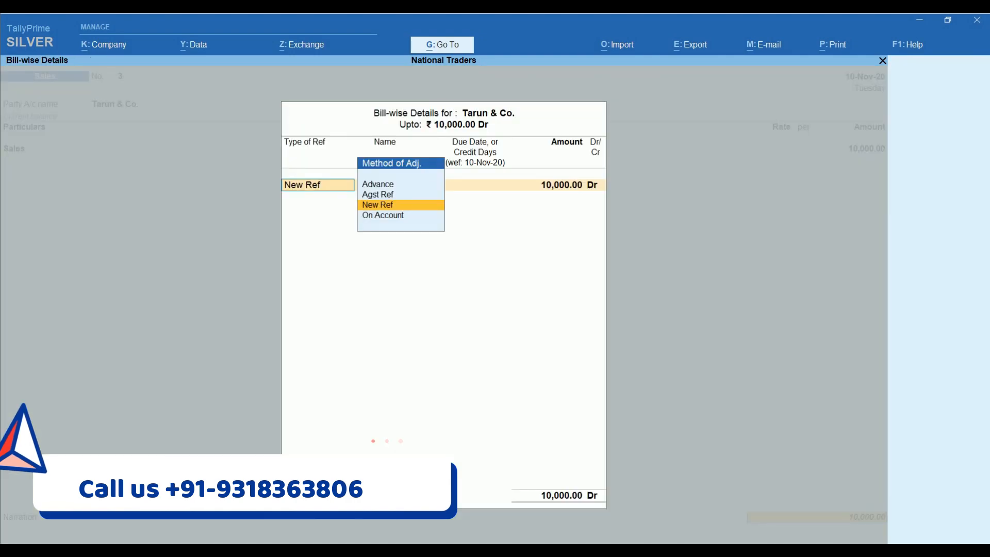
{"action": "key", "text": "Return"}
{"action": "key", "text": "Return"}
{"action": "key", "text": "Return"}
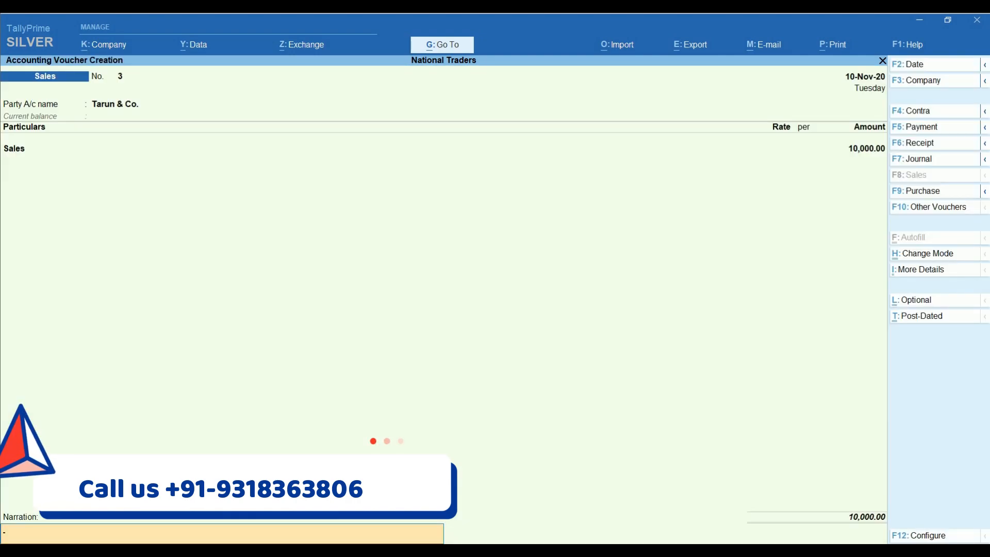
Step: Save the Tarun & Co. sales voucher with a blank narration and switch the new voucher to Item Invoice mode
{"action": "key", "text": "Return"}
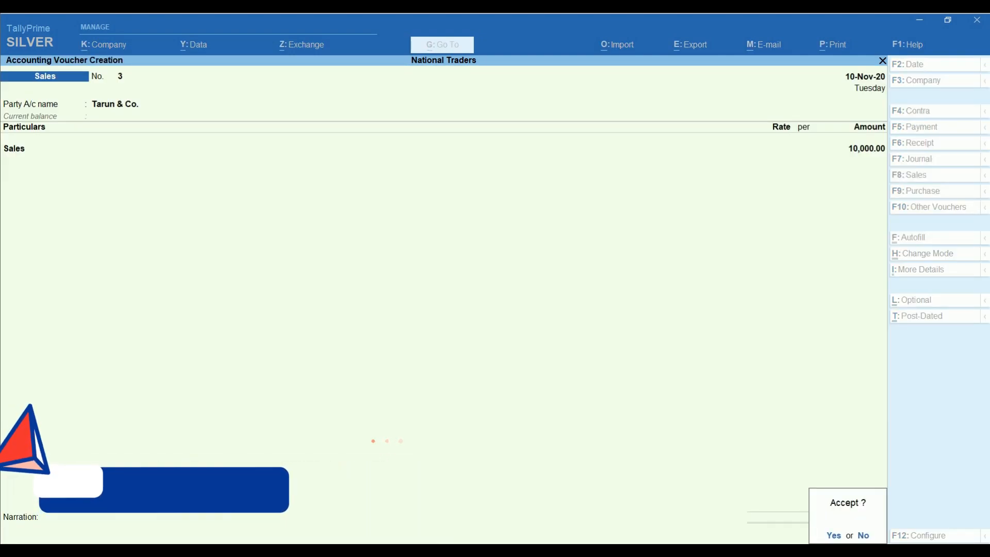
{"action": "key", "text": "y"}
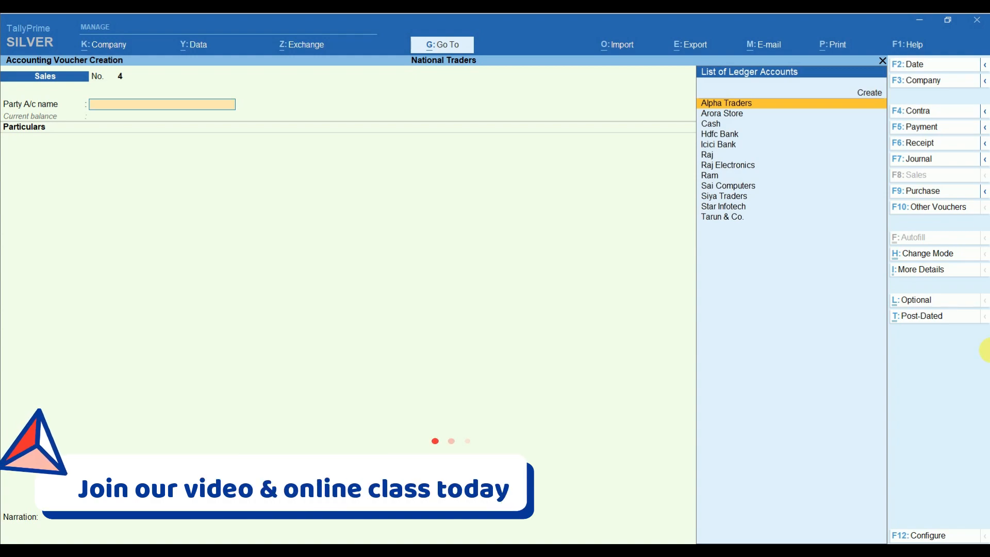
{"action": "left_click", "coordinate": [923, 254]}
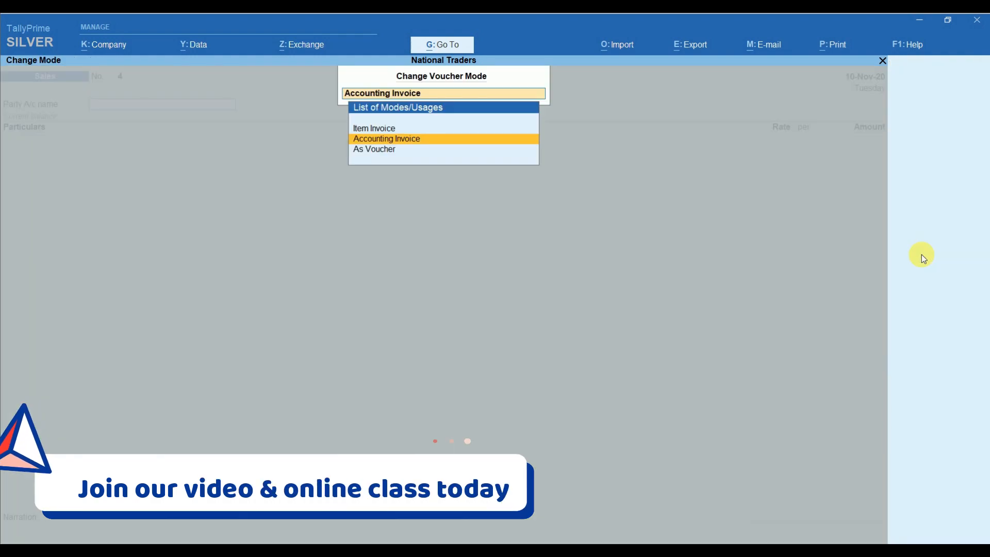
{"action": "key", "text": "Up"}
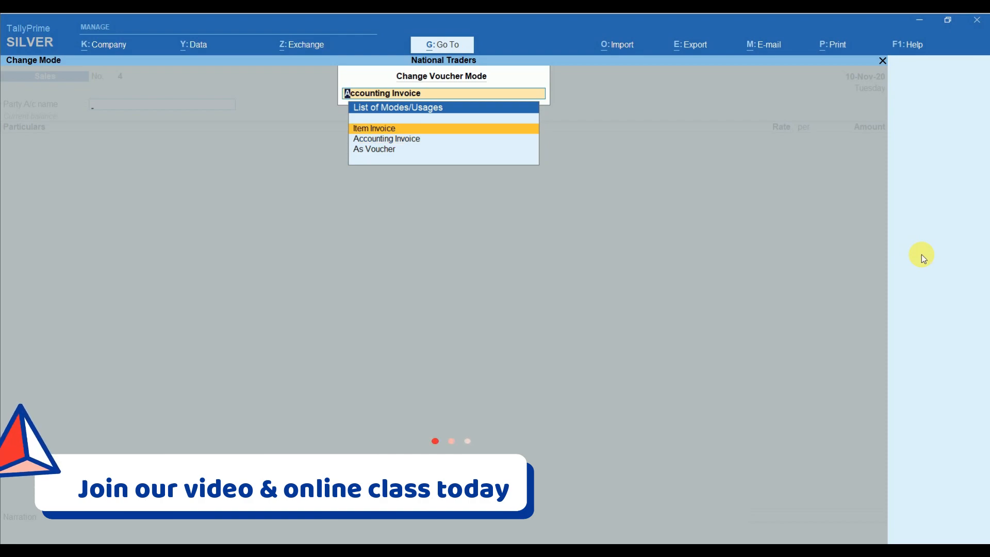
{"action": "key", "text": "Return"}
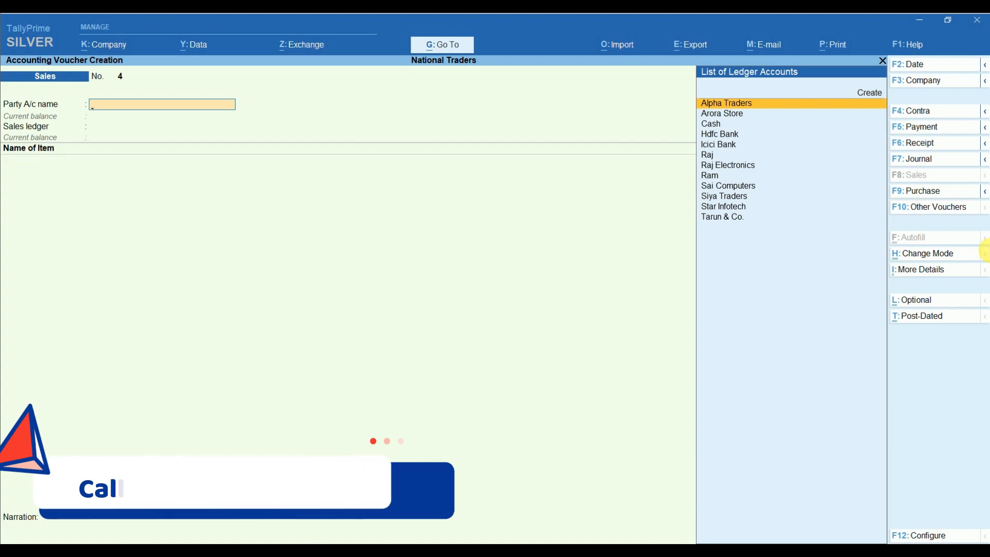
Step: Use Cash as the party with blank dispatch details and choose Sales as the sales ledger
{"action": "type", "text": "Ca"}
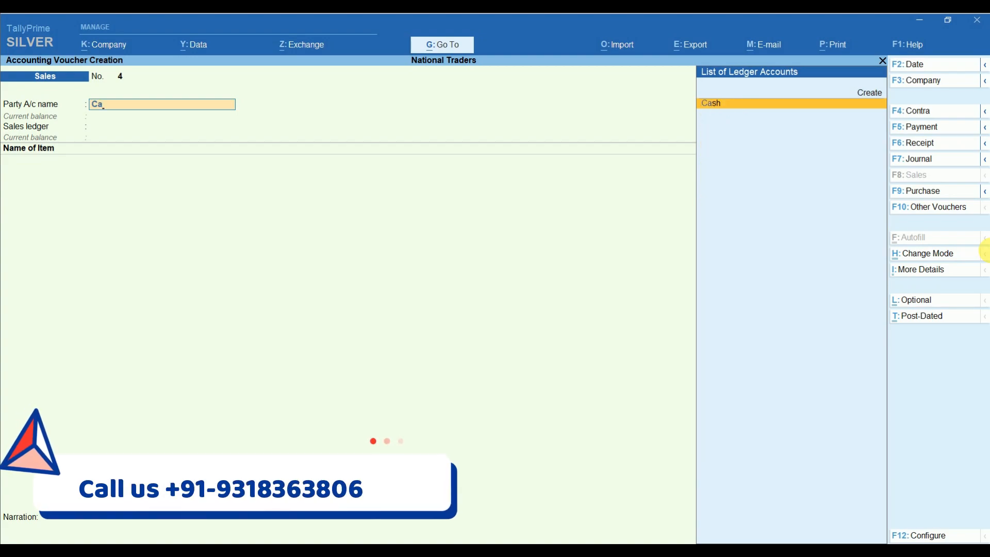
{"action": "key", "text": "Return"}
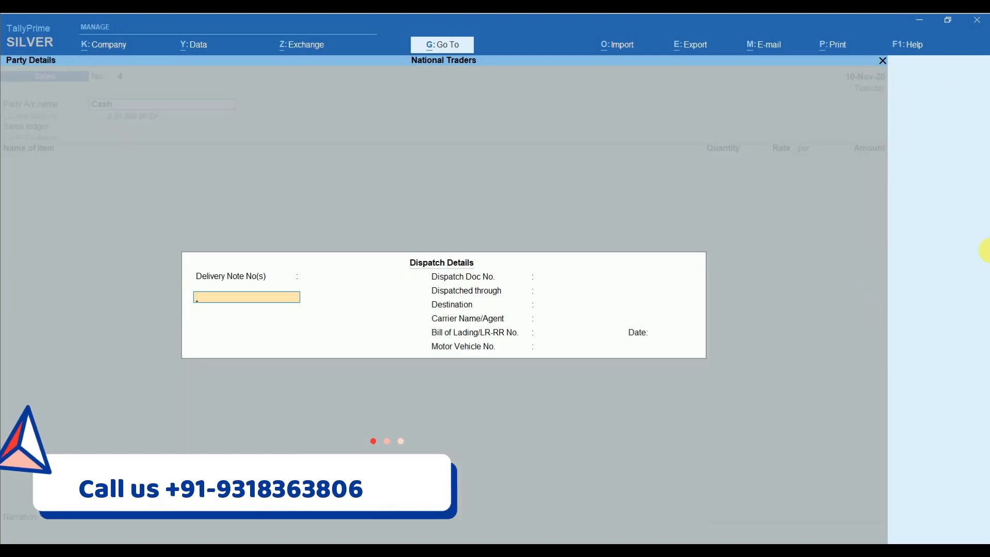
{"action": "key", "text": "Return"}
{"action": "key", "text": "Return"}
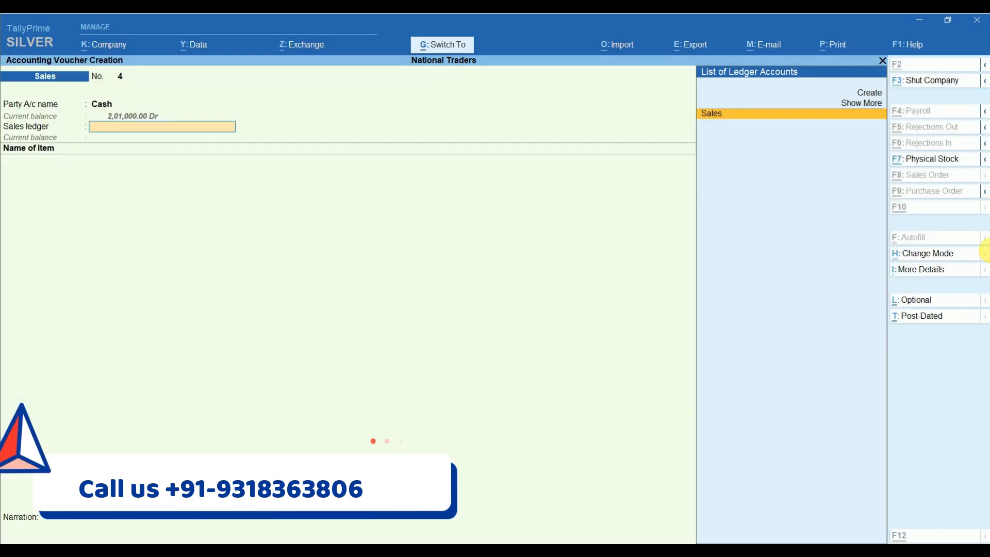
{"action": "key", "text": "Return"}
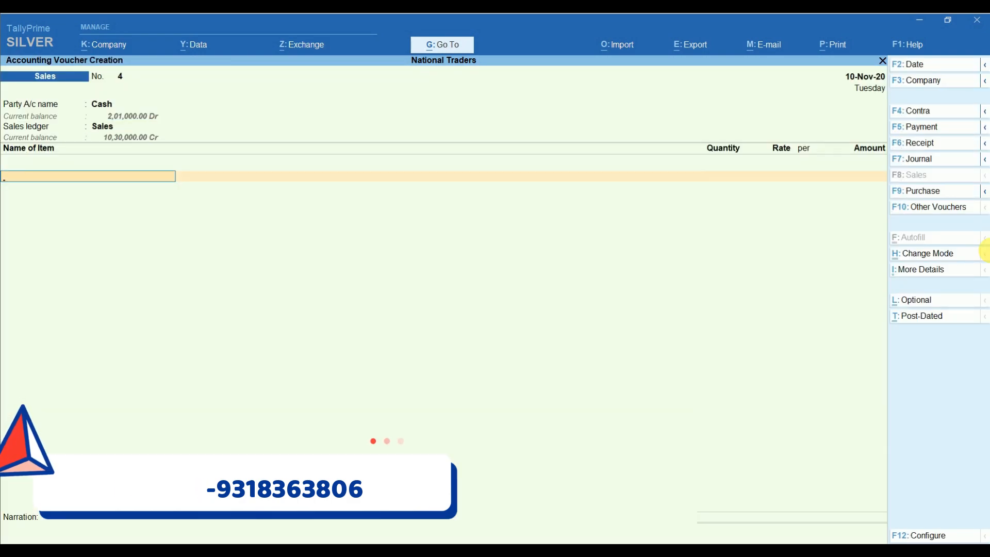
Step: Choose Mobile as the voucher's first stock item and open its item allocations
{"action": "type", "text": "L"}
{"action": "key", "text": "BackSpace"}
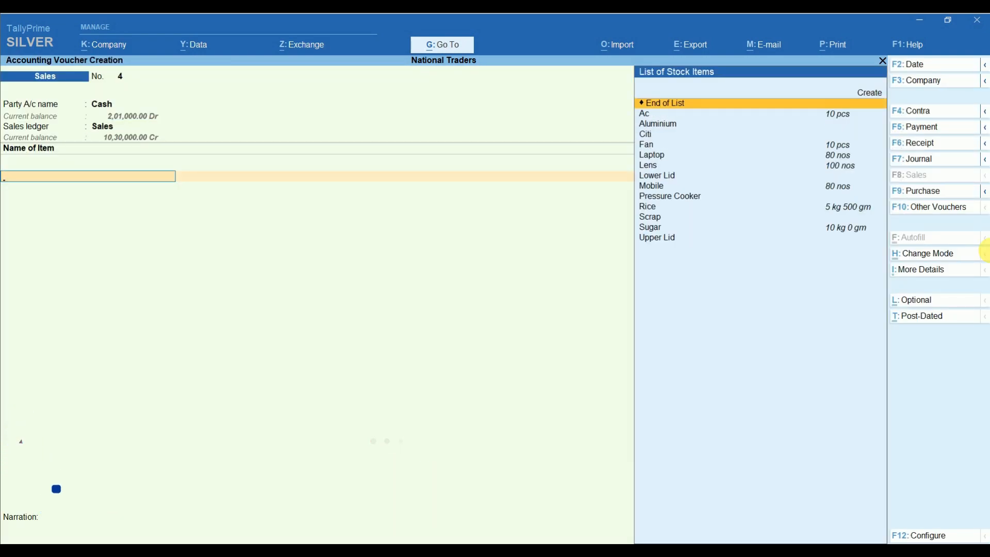
{"action": "key", "text": "Down"}
{"action": "key", "text": "Down"}
{"action": "key", "text": "Down"}
{"action": "key", "text": "Down"}
{"action": "key", "text": "Down"}
{"action": "key", "text": "Down"}
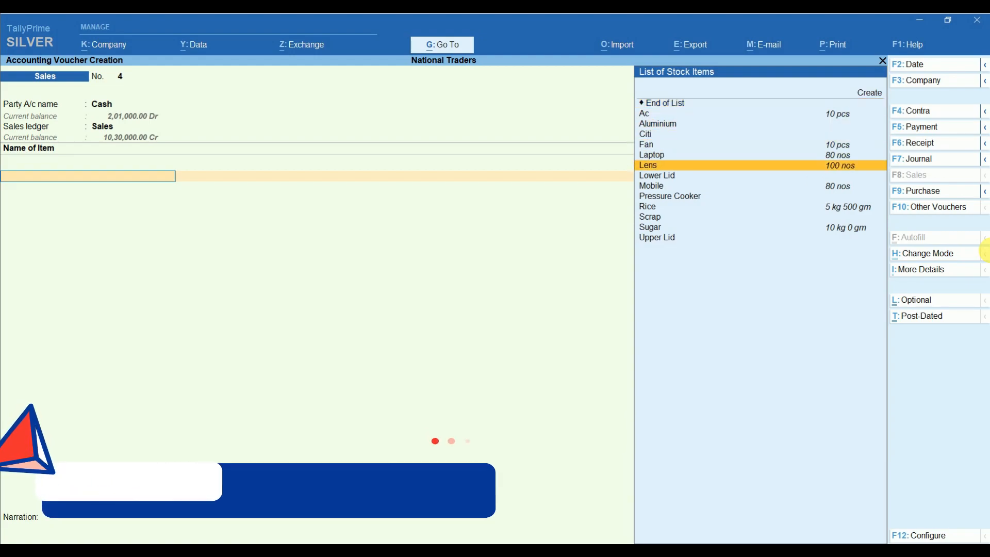
{"action": "key", "text": "Down"}
{"action": "key", "text": "Up"}
{"action": "key", "text": "Down"}
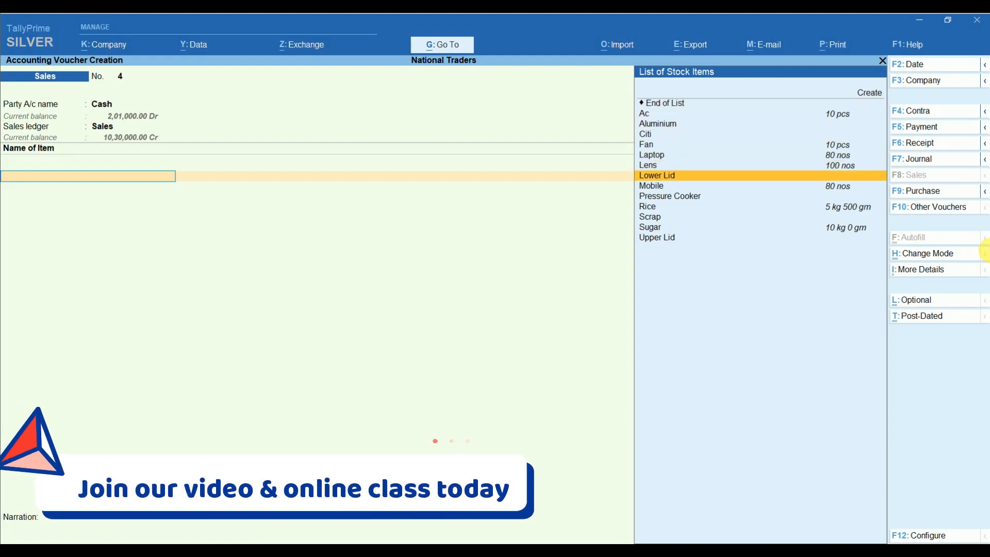
{"action": "key", "text": "Down"}
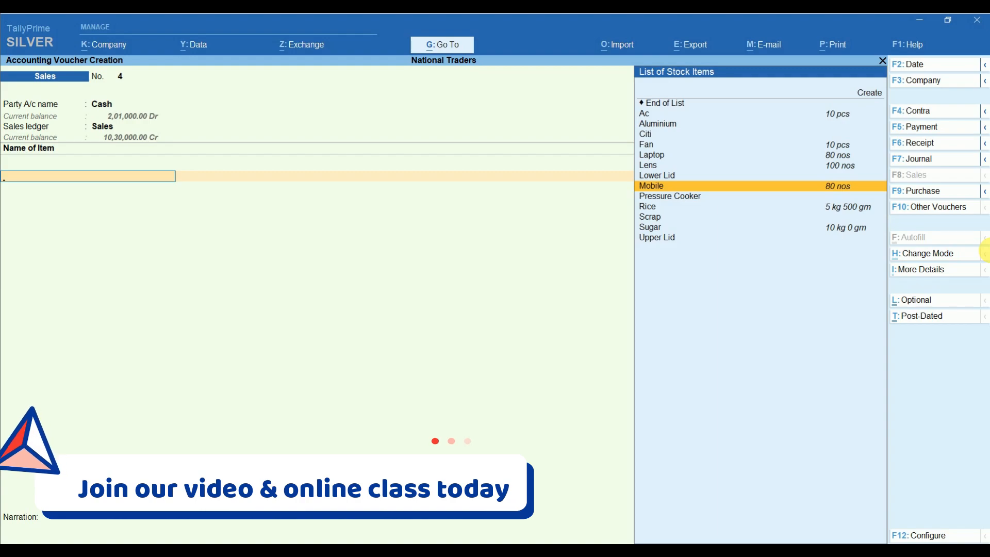
{"action": "key", "text": "Down"}
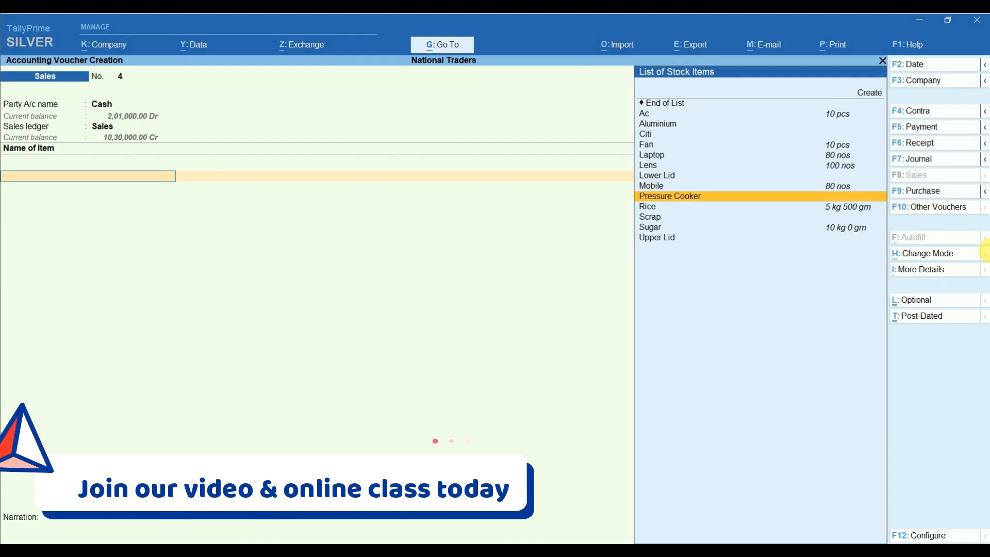
{"action": "key", "text": "Up"}
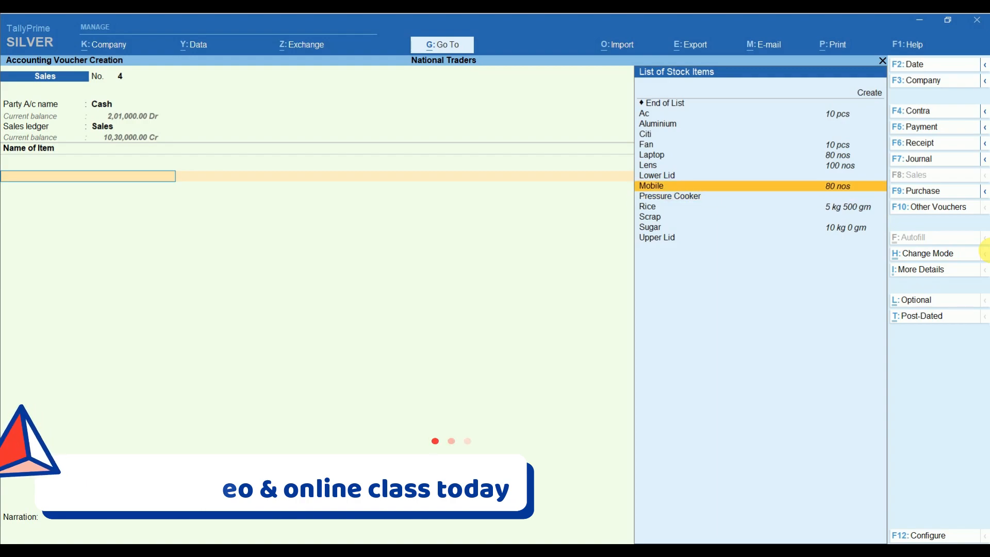
{"action": "key", "text": "Return"}
{"action": "key", "text": "Return"}
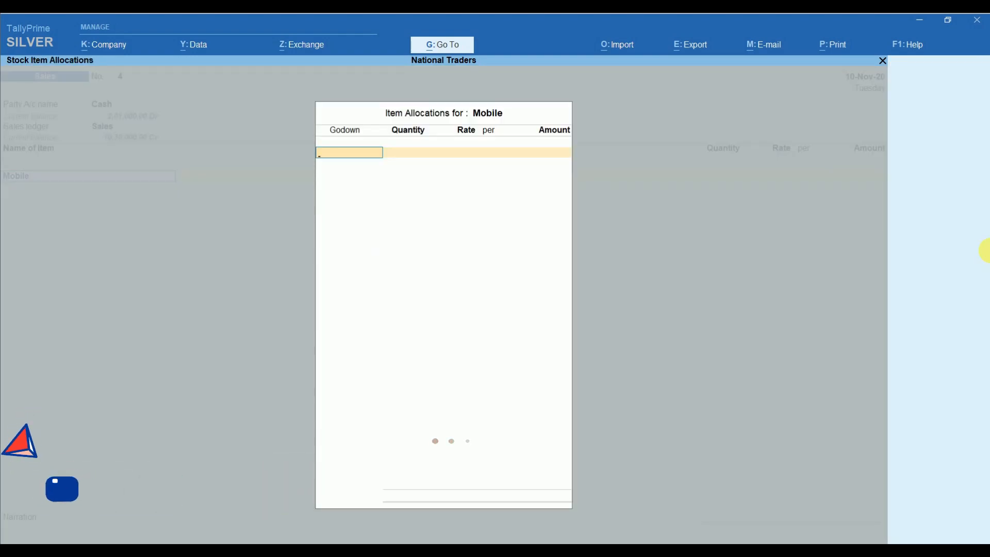
Step: Allocate 20 nos of Mobile from Main Location at a rate of 20,000 and accept the item line
{"action": "type", "text": "M"}
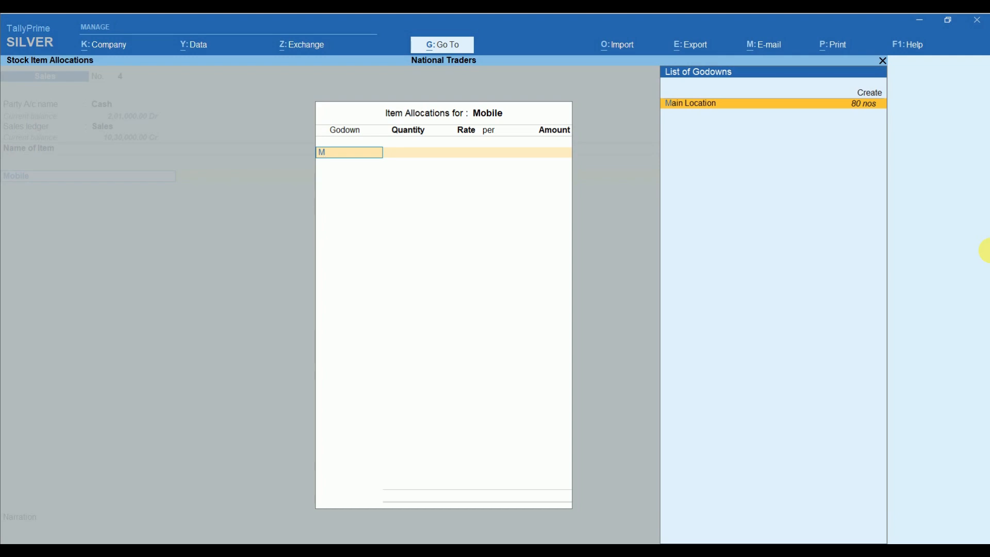
{"action": "key", "text": "Return"}
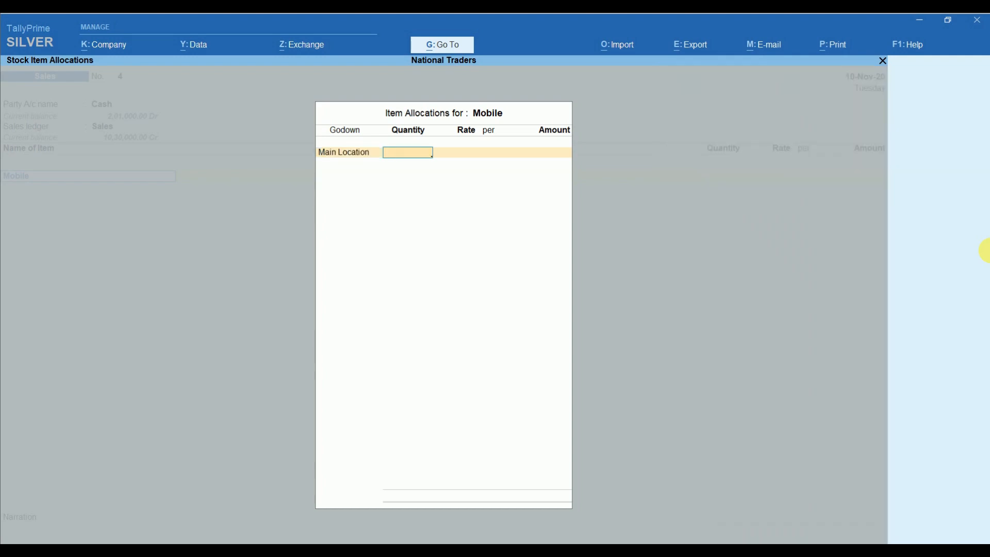
{"action": "type", "text": "20"}
{"action": "key", "text": "Return"}
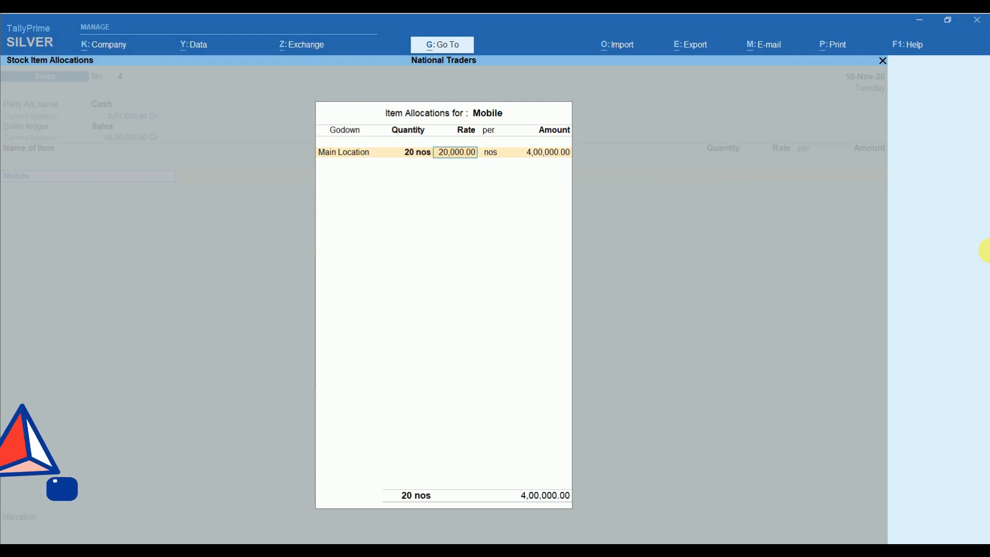
{"action": "key", "text": "Return"}
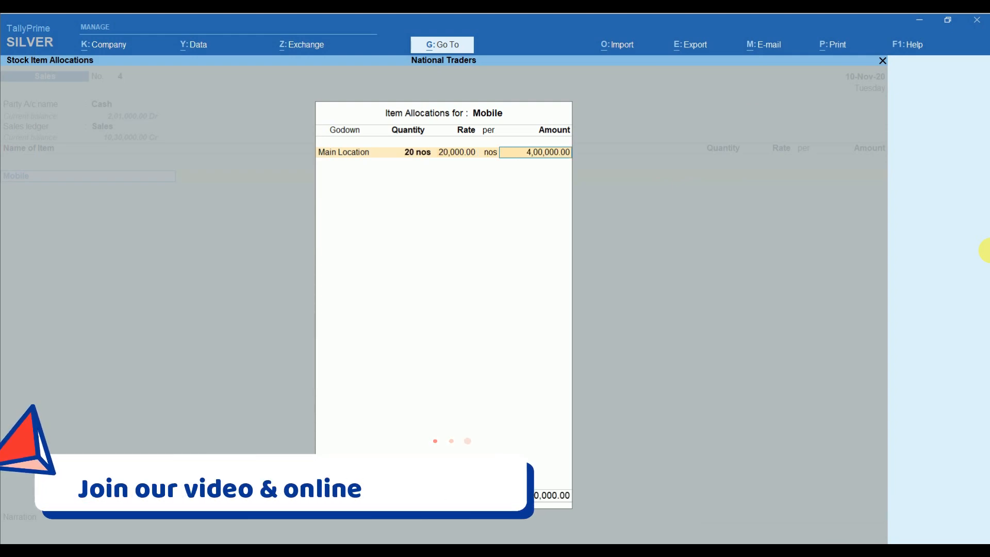
{"action": "key", "text": "Return"}
{"action": "key", "text": "Return"}
{"action": "key", "text": "Return"}
{"action": "key", "text": "Return"}
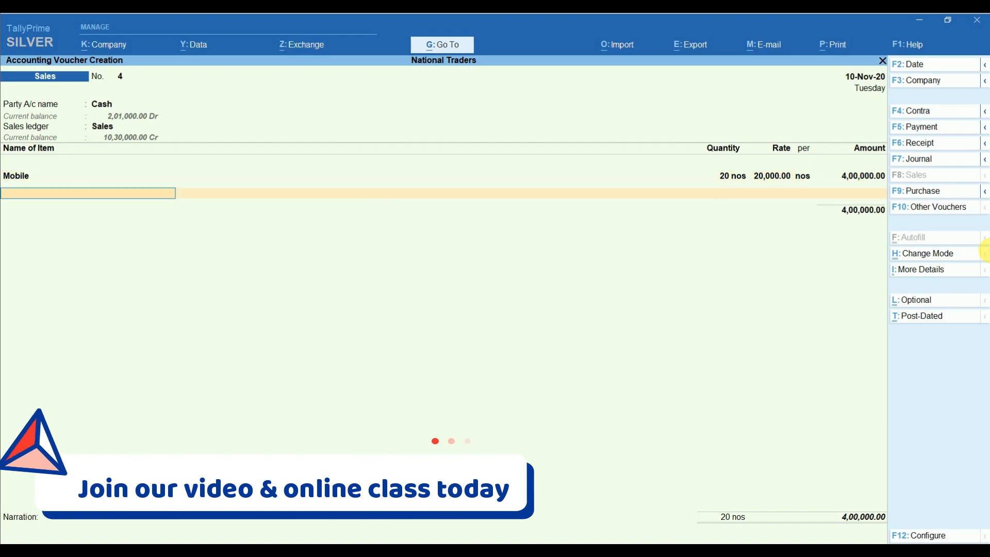
{"action": "key", "text": "Return"}
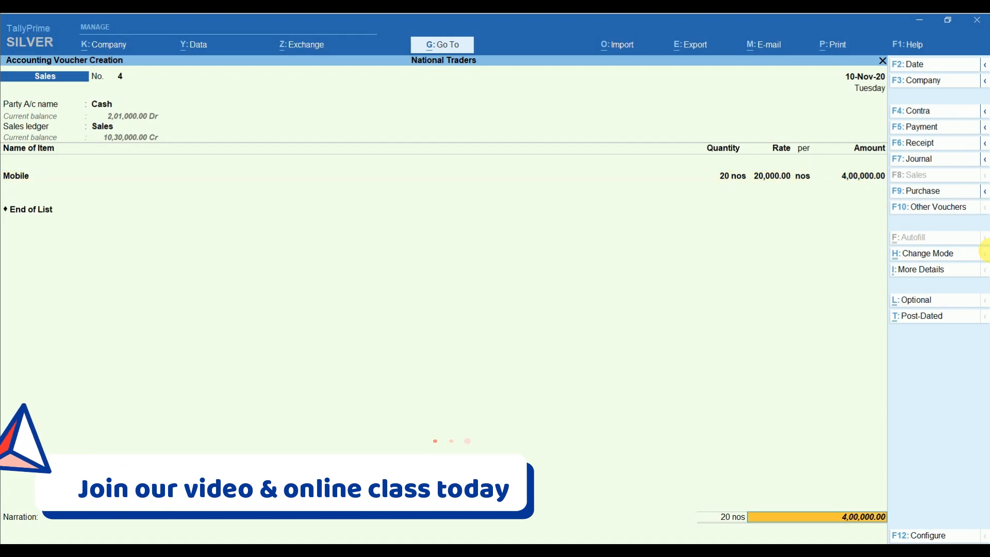
{"action": "key", "text": "Return"}
{"action": "key", "text": "Return"}
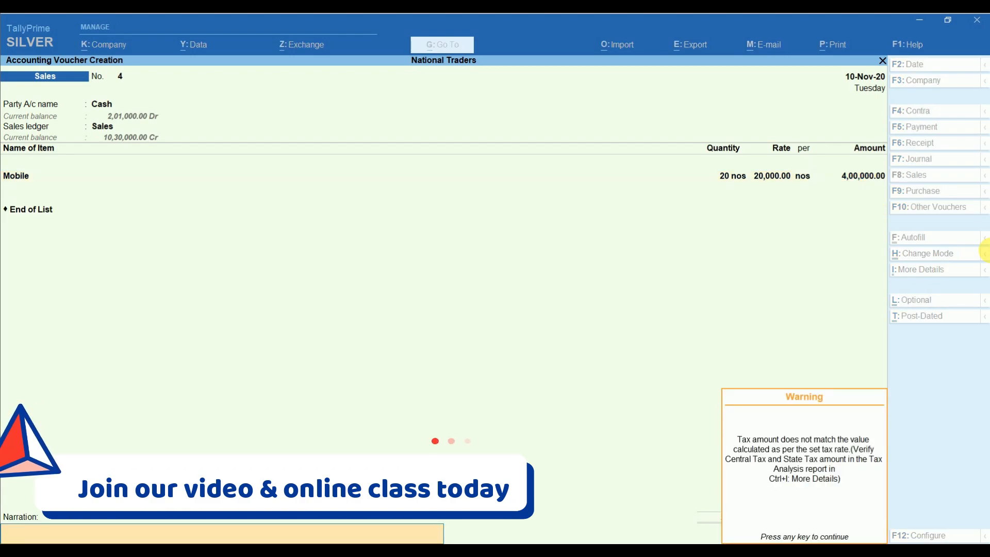
{"action": "key", "text": "Return"}
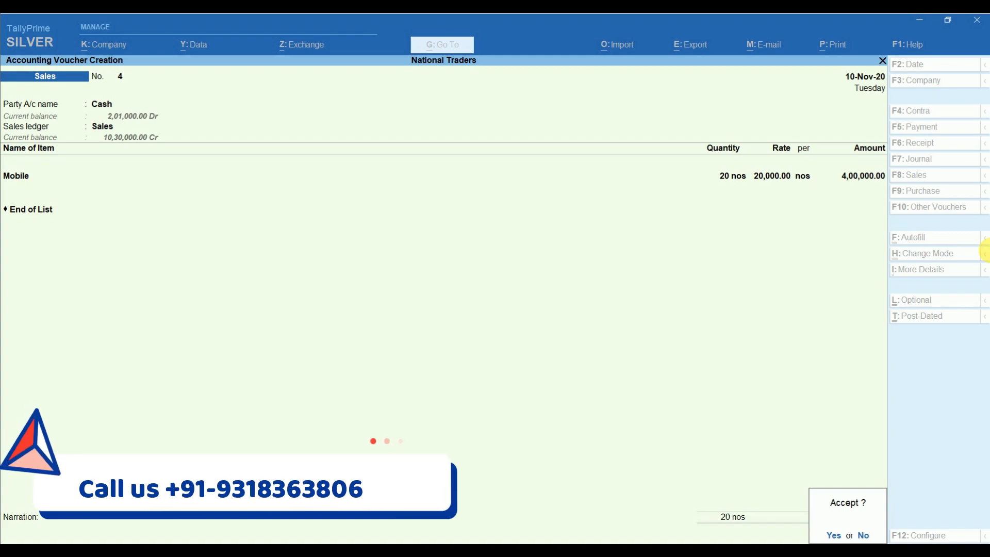
{"action": "key", "text": "BackSpace"}
{"action": "key", "text": "BackSpace"}
{"action": "key", "text": "BackSpace"}
{"action": "key", "text": "BackSpace"}
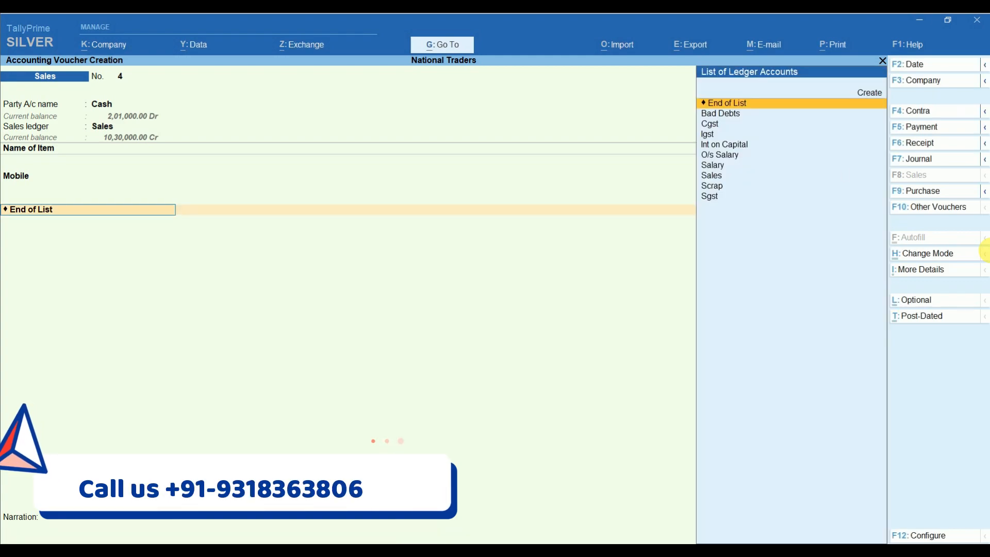
Step: Add Ac as the second stock item below Mobile and open its item allocations
{"action": "key", "text": "Return"}
{"action": "type", "text": "A"}
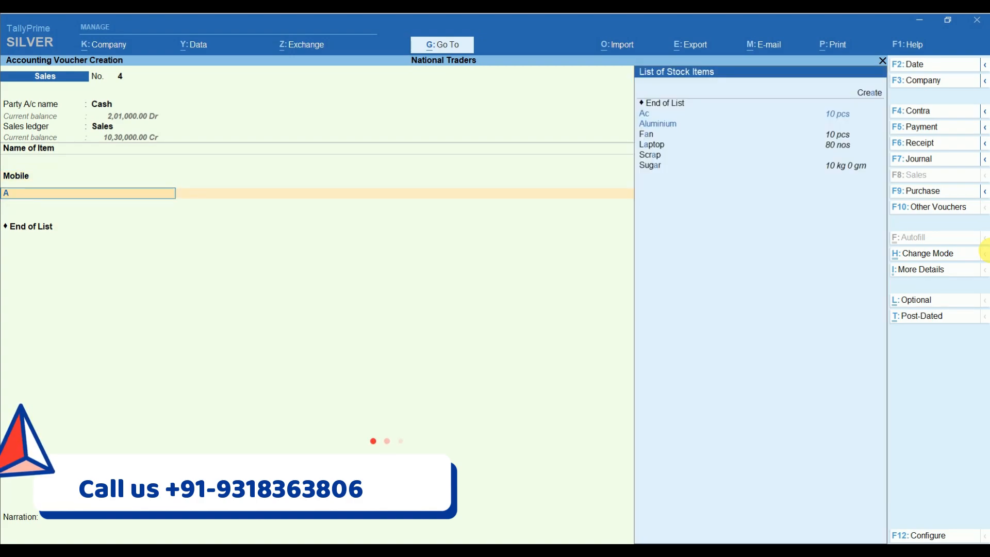
{"action": "key", "text": "Down"}
{"action": "key", "text": "Down"}
{"action": "key", "text": "Down"}
{"action": "key", "text": "BackSpace"}
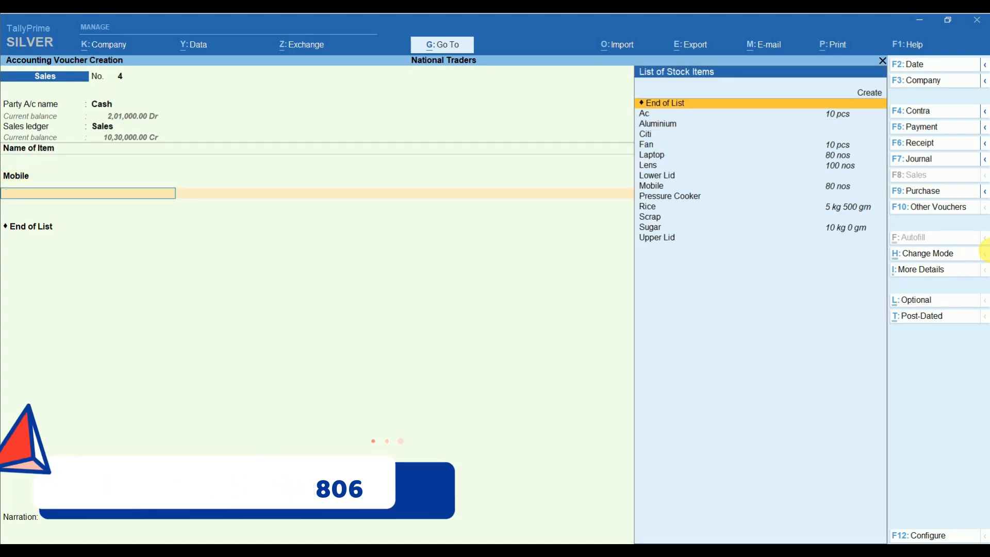
{"action": "key", "text": "Down"}
{"action": "key", "text": "Return"}
{"action": "key", "text": "Return"}
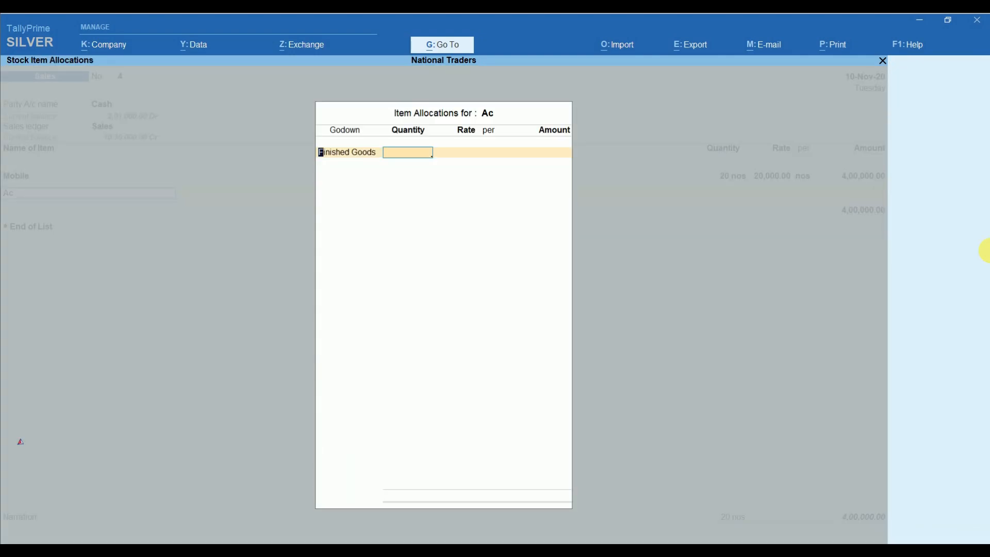
Step: Allocate 5 pcs of Ac from Main Location at a rate of 25,000, then end the item and ledger lists
{"action": "key", "text": "Down"}
{"action": "key", "text": "Return"}
{"action": "type", "text": "5"}
{"action": "key", "text": "Return"}
{"action": "type", "text": "25000"}
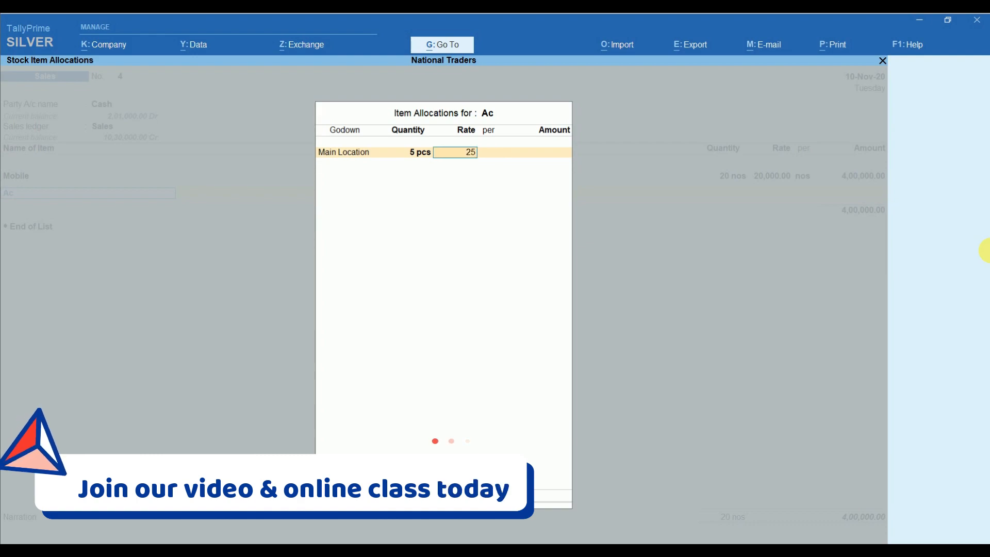
{"action": "key", "text": "Return"}
{"action": "key", "text": "Return"}
{"action": "key", "text": "Return"}
{"action": "key", "text": "Return"}
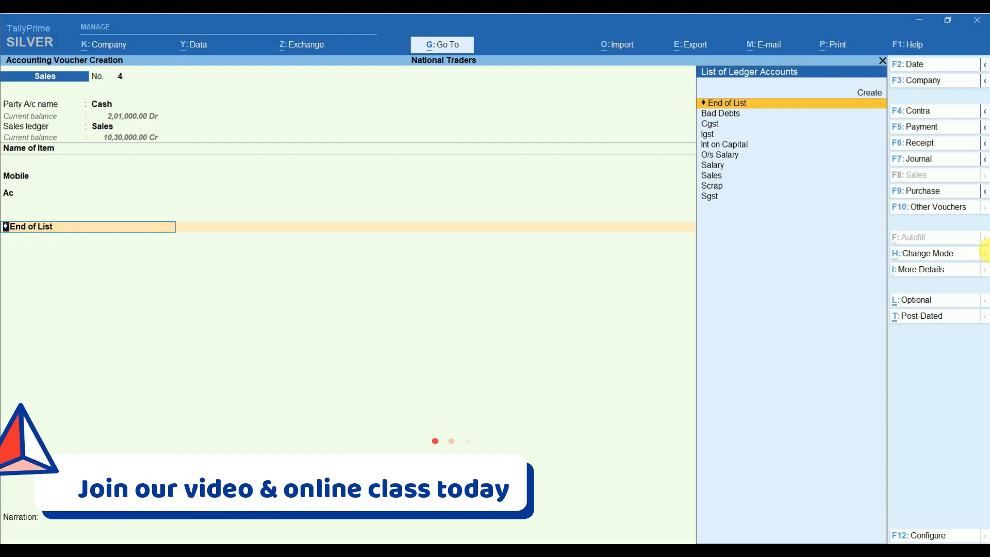
{"action": "key", "text": "Return"}
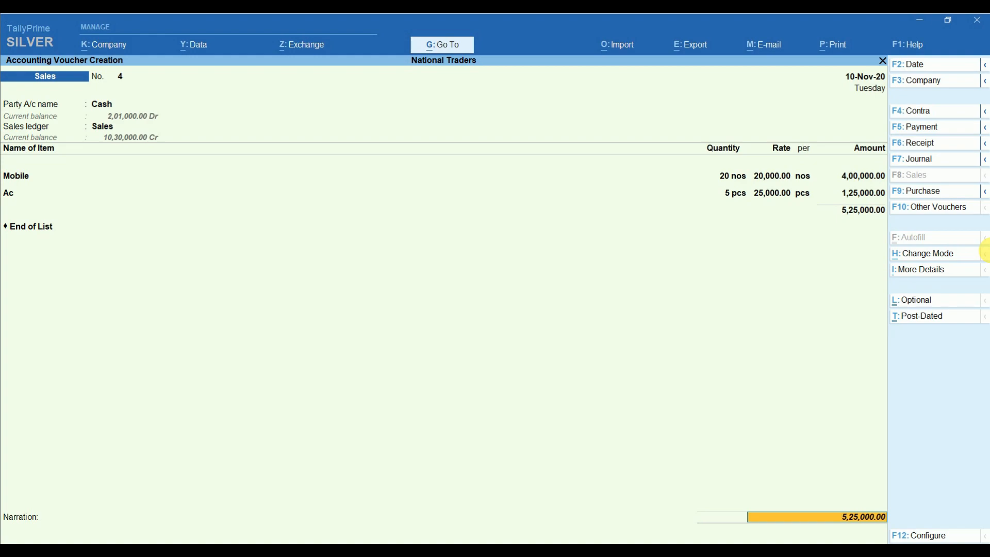
Step: Start printing the current cash sales voucher, dismiss the tax warning, and open the print configuration
{"action": "key", "text": "alt+p"}
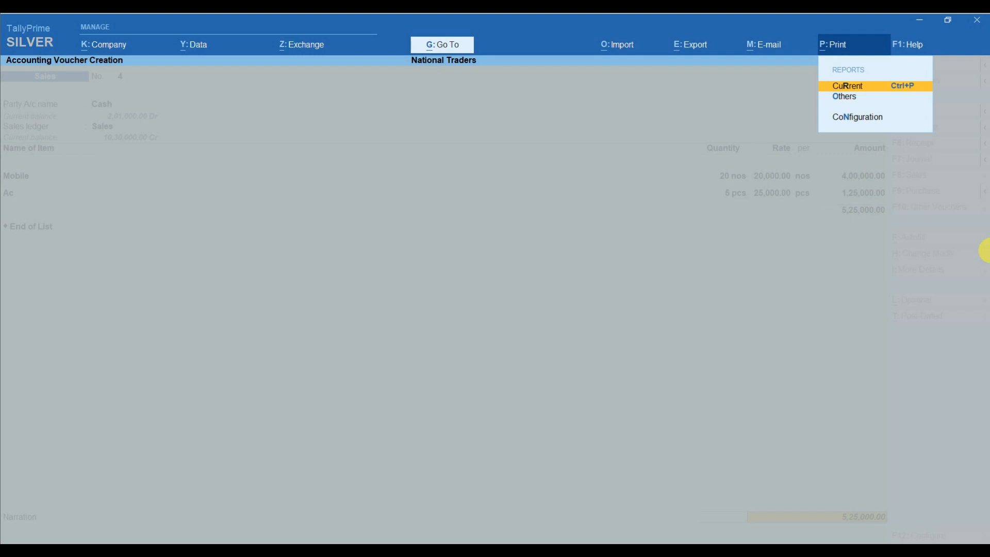
{"action": "key", "text": "Return"}
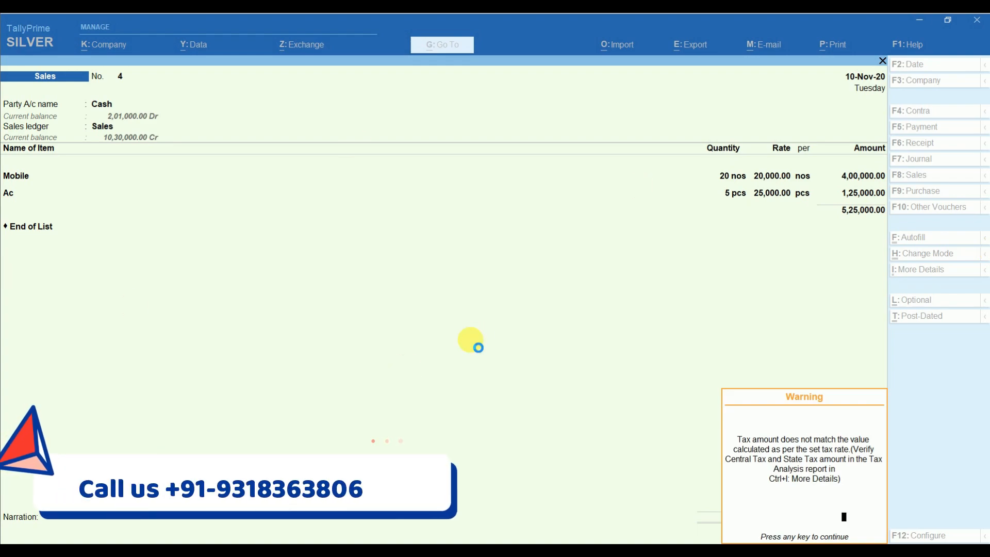
{"action": "key", "text": "Return"}
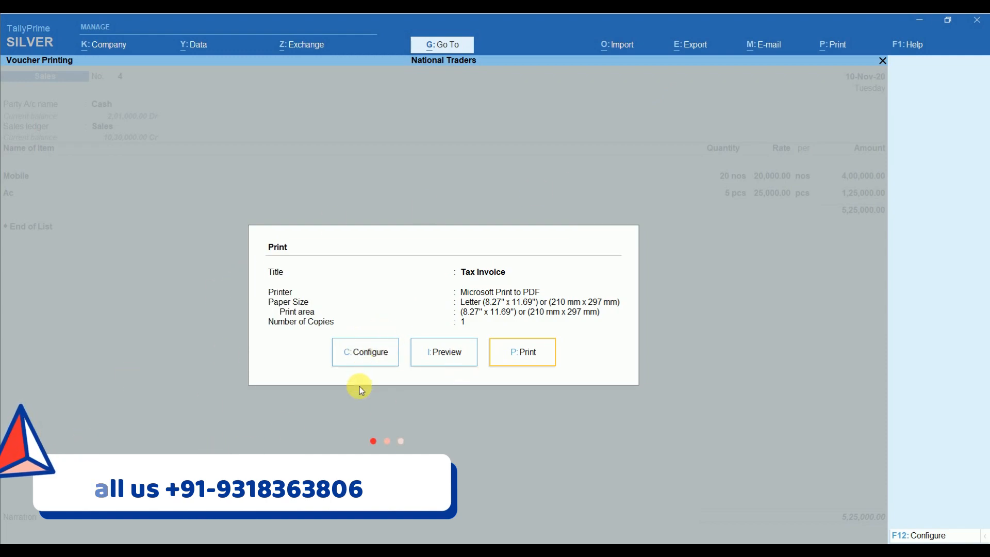
{"action": "left_click", "coordinate": [376, 361]}
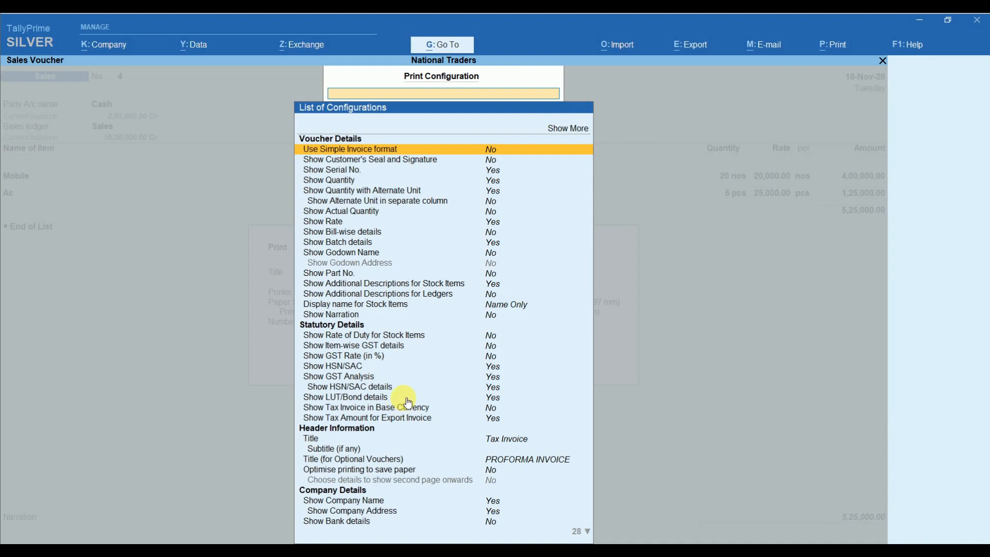
Step: Expand the invoice print configuration to its full list of options for review, then return to the print dialog
{"action": "left_click", "coordinate": [573, 132]}
{"action": "left_click", "coordinate": [573, 130]}
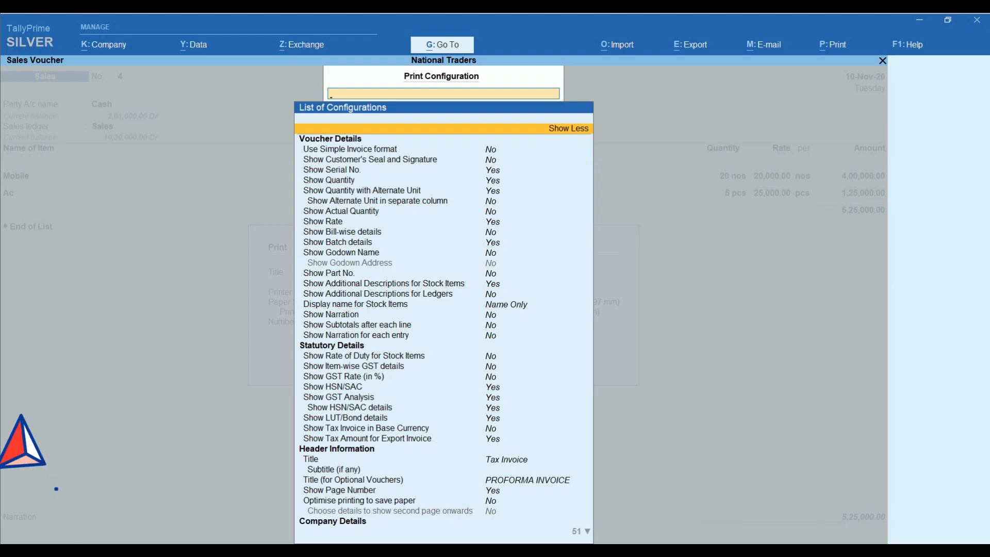
{"action": "key", "text": "Escape"}
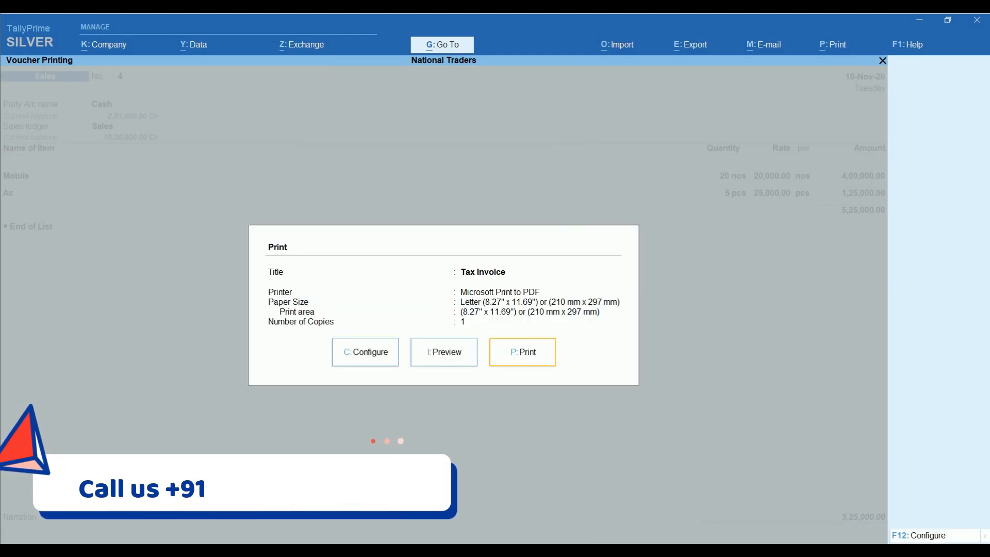
Step: Preview the Tax Invoice for the cash sale, zoom in and examine its header, item lines and tax section
{"action": "key", "text": "Right"}
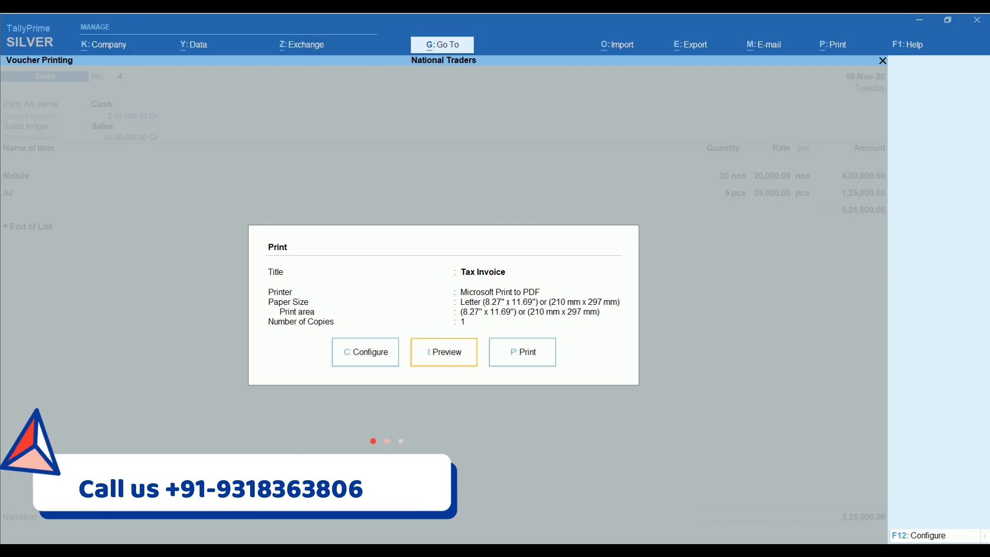
{"action": "key", "text": "Return"}
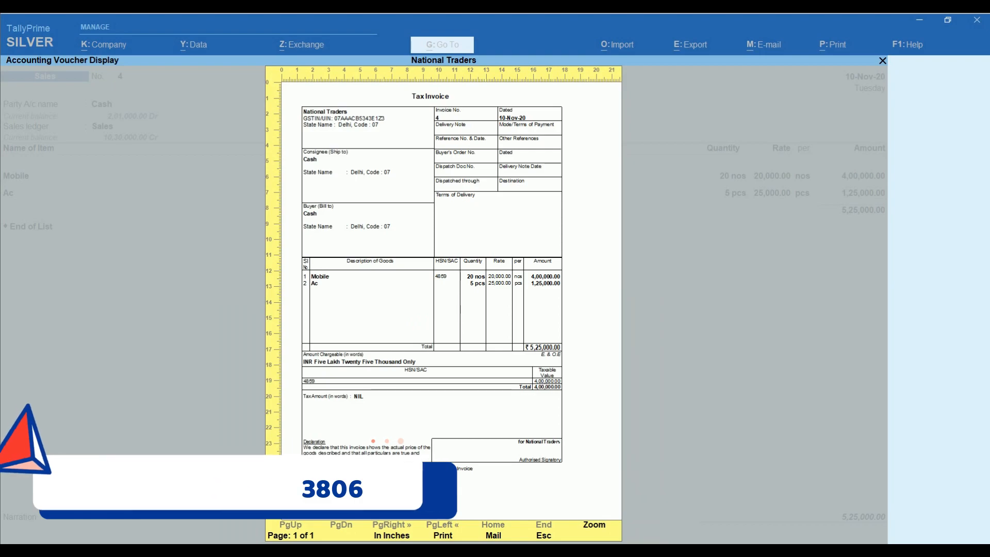
{"action": "key", "text": "alt+z"}
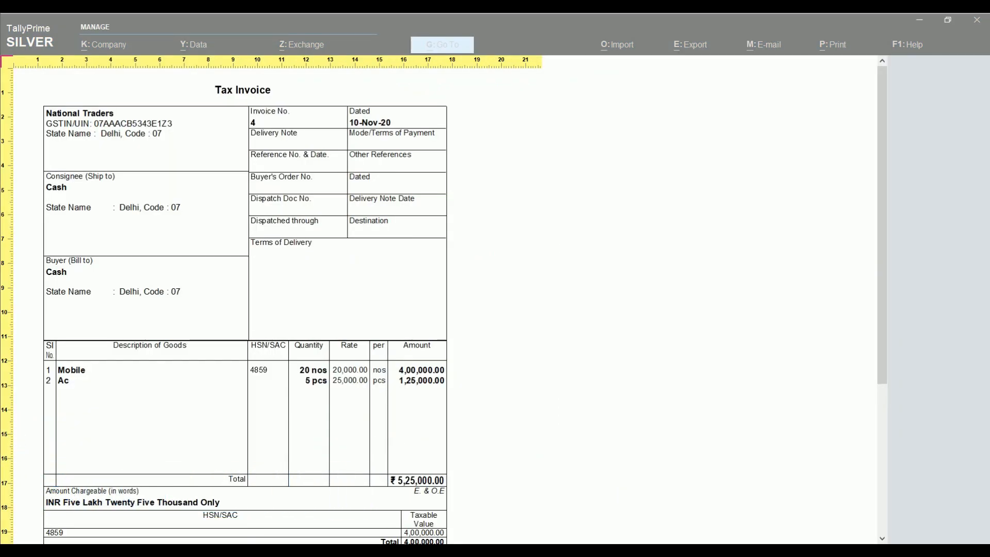
{"action": "scroll", "coordinate": [245, 309], "scroll_direction": "down", "scroll_amount": 4}
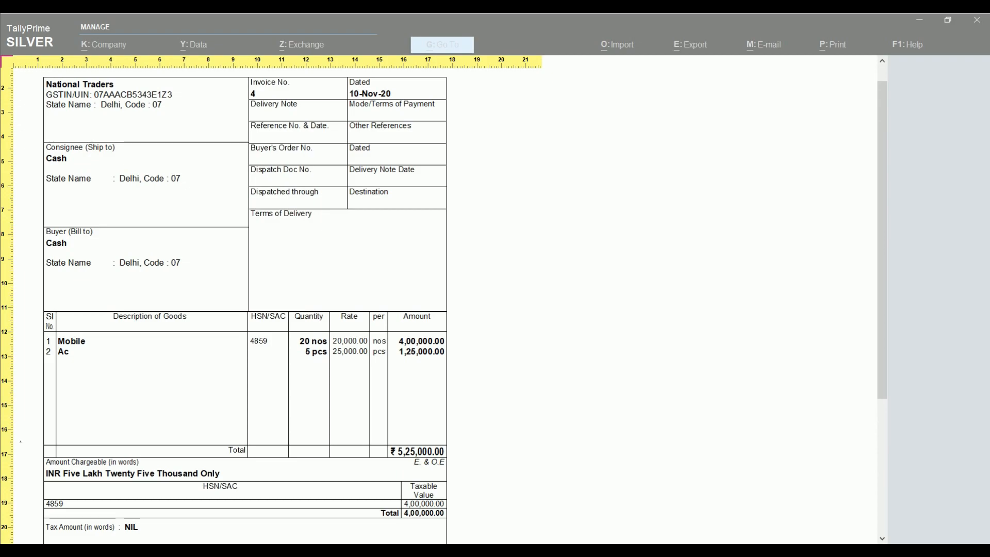
{"action": "scroll", "coordinate": [245, 309], "scroll_direction": "up", "scroll_amount": 4}
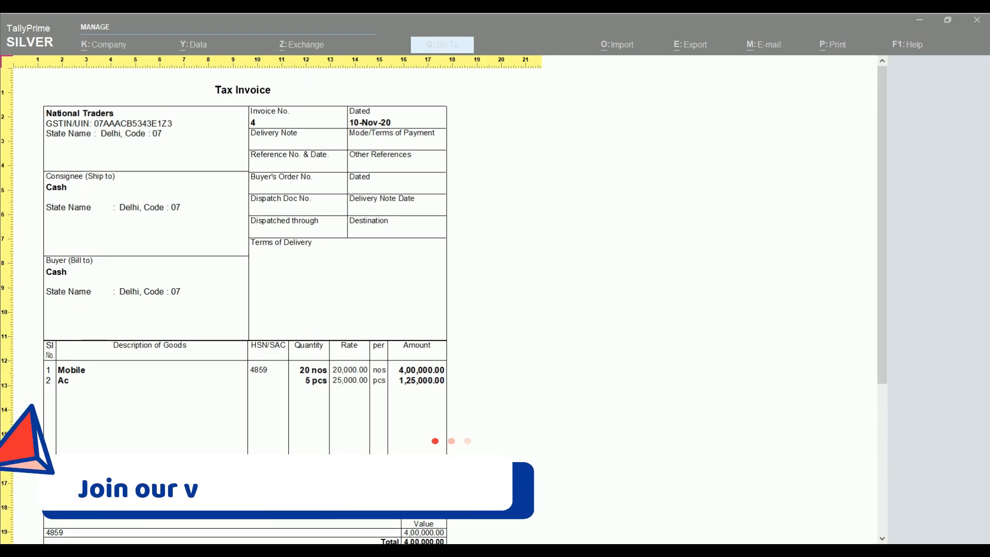
{"action": "scroll", "coordinate": [245, 309], "scroll_direction": "down", "scroll_amount": 2}
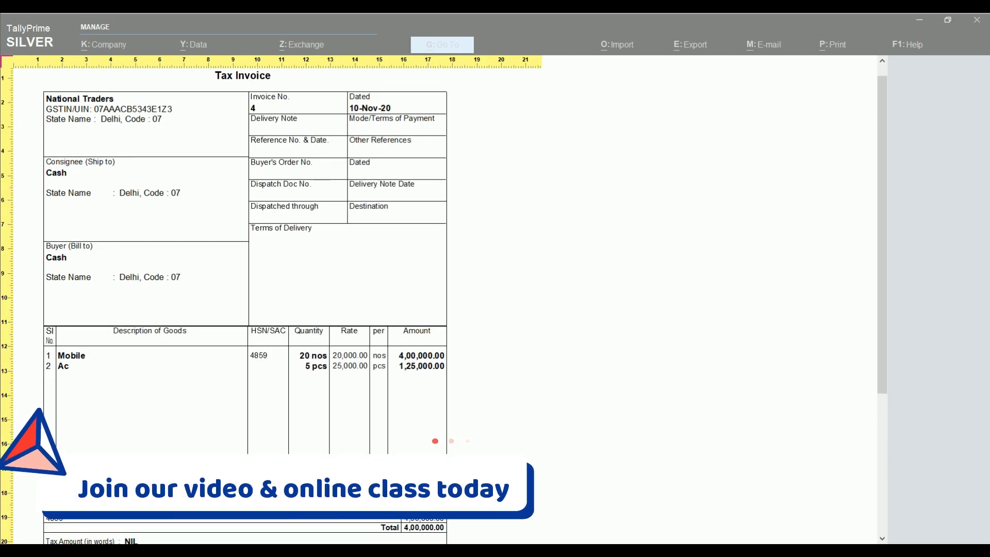
Step: Close the invoice preview and print dialog, then save the cash sales voucher
{"action": "key", "text": "Escape"}
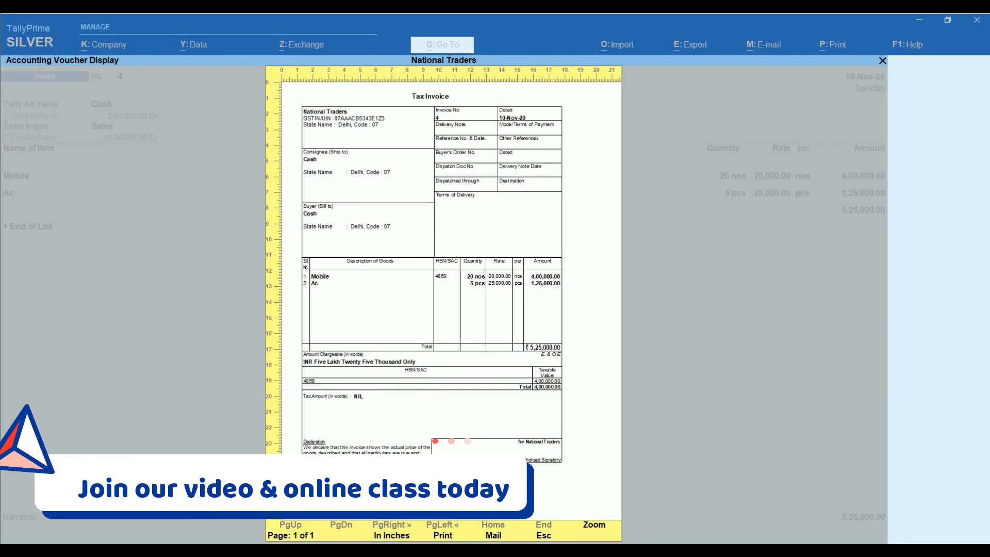
{"action": "key", "text": "Escape"}
{"action": "key", "text": "Escape"}
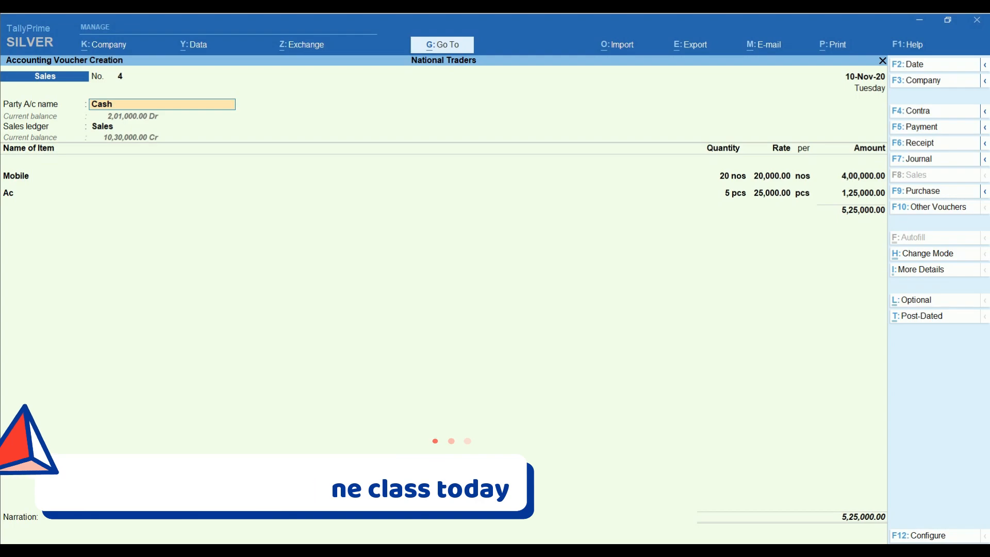
{"action": "key", "text": "ctrl"}
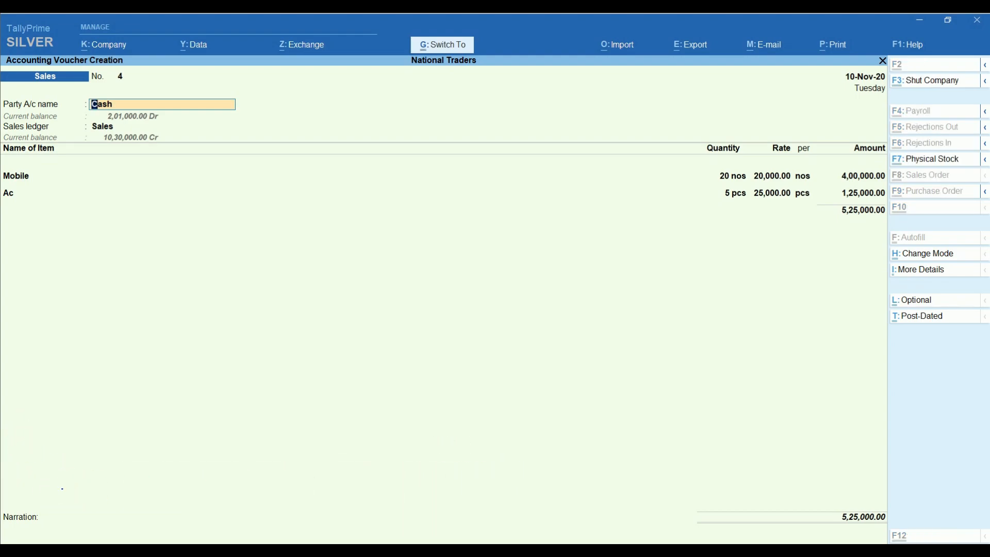
{"action": "key", "text": "ctrl+a"}
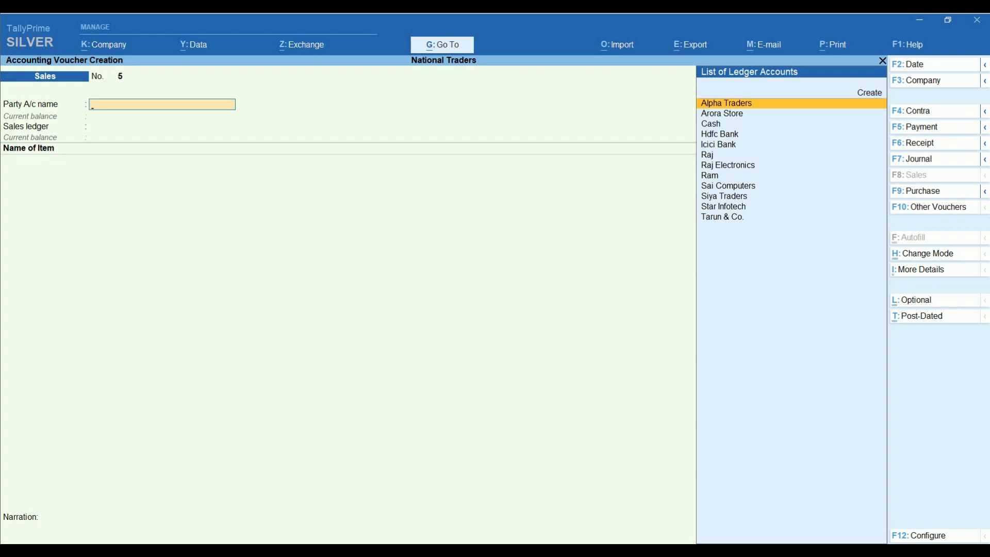
Step: Choose Tarun & Co. as the party without dispatch details, and select Sales as the sales ledger
{"action": "type", "text": "Tar"}
{"action": "key", "text": "Return"}
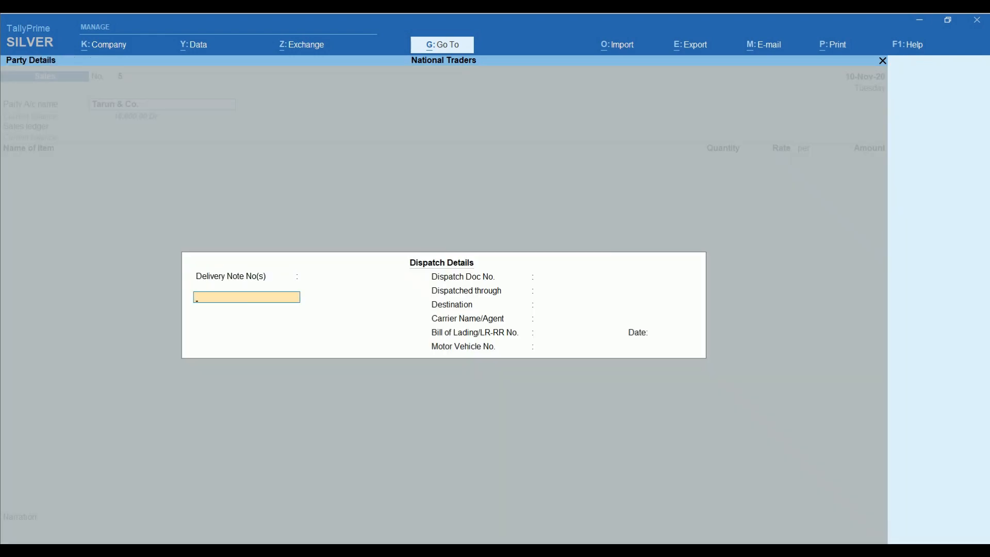
{"action": "key", "text": "ctrl+a"}
{"action": "key", "text": "ctrl+a"}
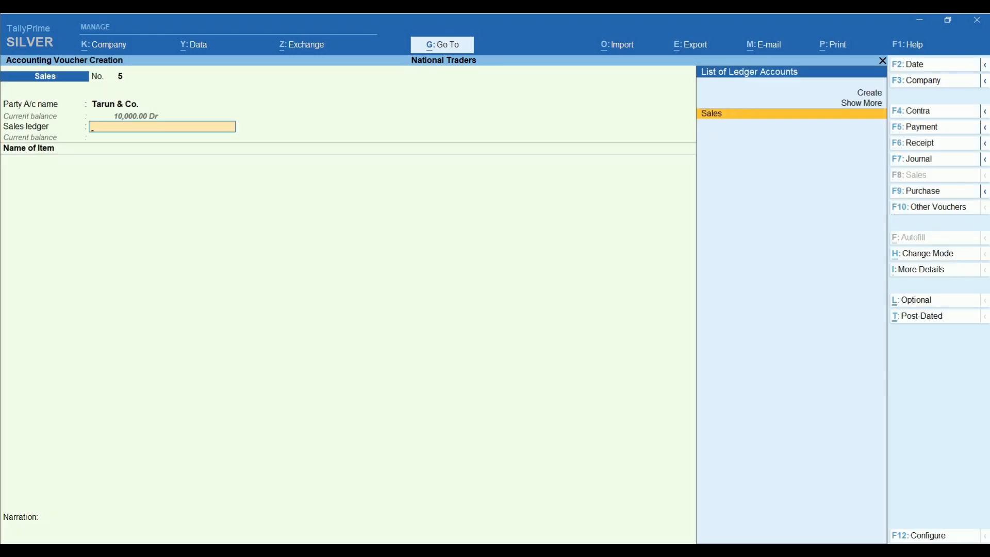
{"action": "key", "text": "Return"}
Step: Add 2 pcs of Ac from Main Location at a rate of 25,000, then end the item list
{"action": "type", "text": "Ac"}
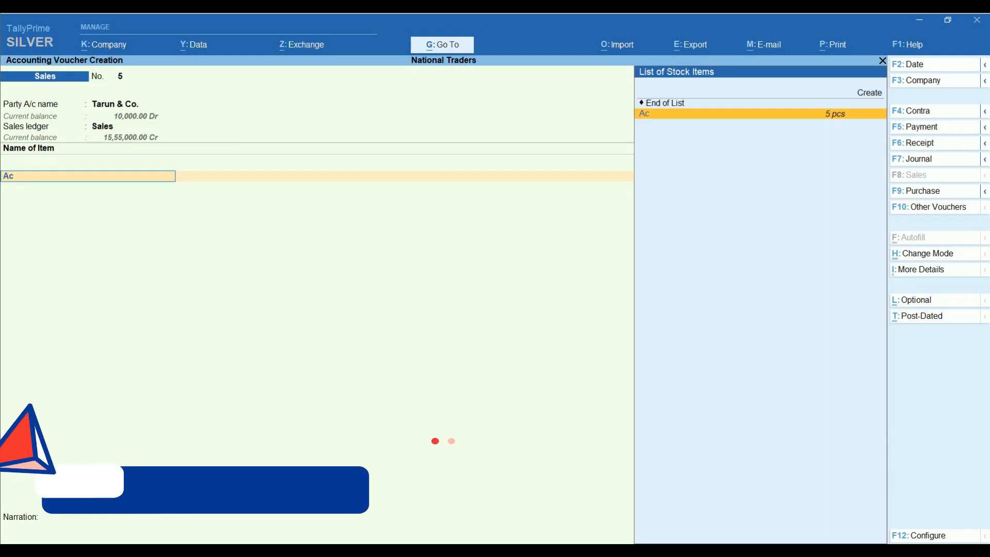
{"action": "key", "text": "Return"}
{"action": "key", "text": "Return"}
{"action": "type", "text": "M"}
{"action": "key", "text": "Return"}
{"action": "type", "text": "2"}
{"action": "key", "text": "Return"}
{"action": "key", "text": "Return"}
{"action": "key", "text": "Return"}
{"action": "key", "text": "Return"}
{"action": "key", "text": "Return"}
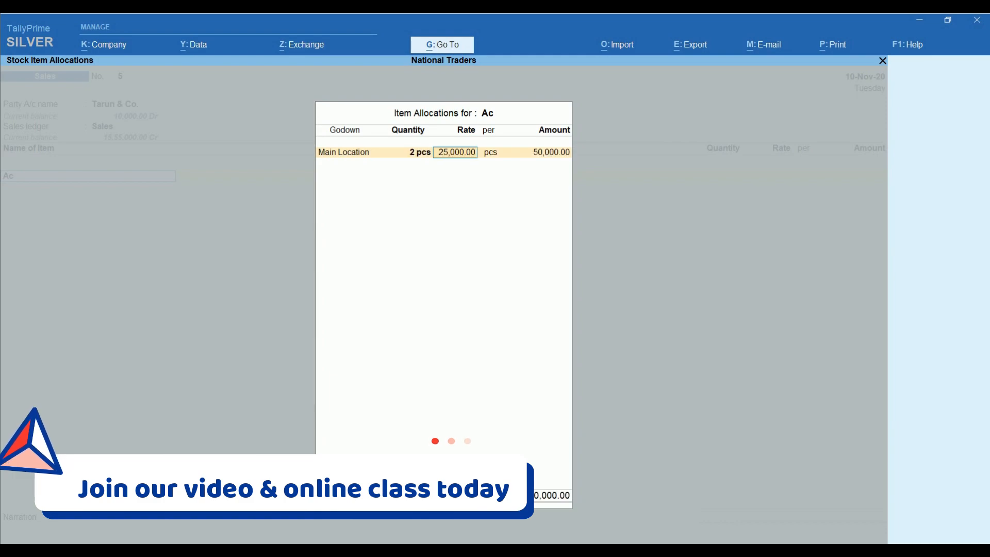
{"action": "key", "text": "Return"}
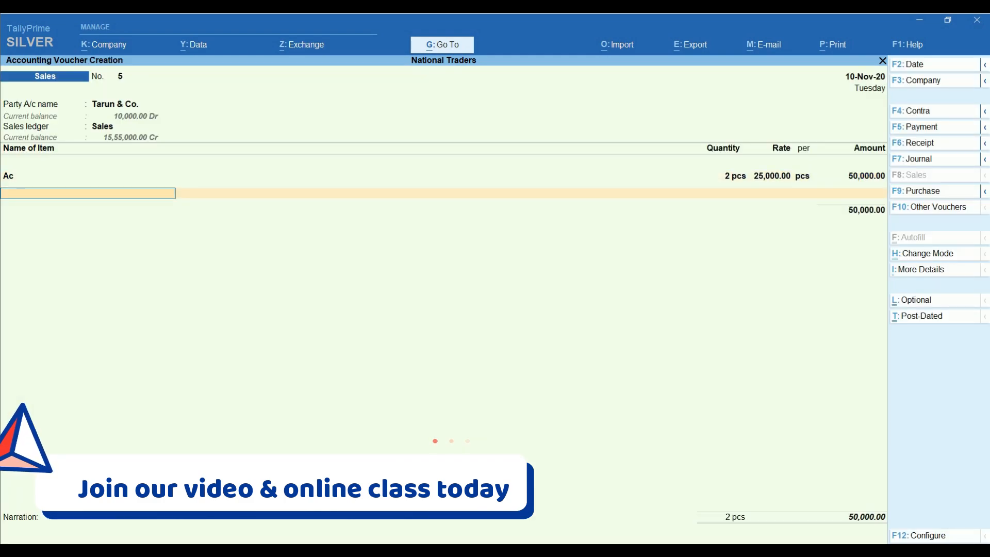
{"action": "key", "text": "Return"}
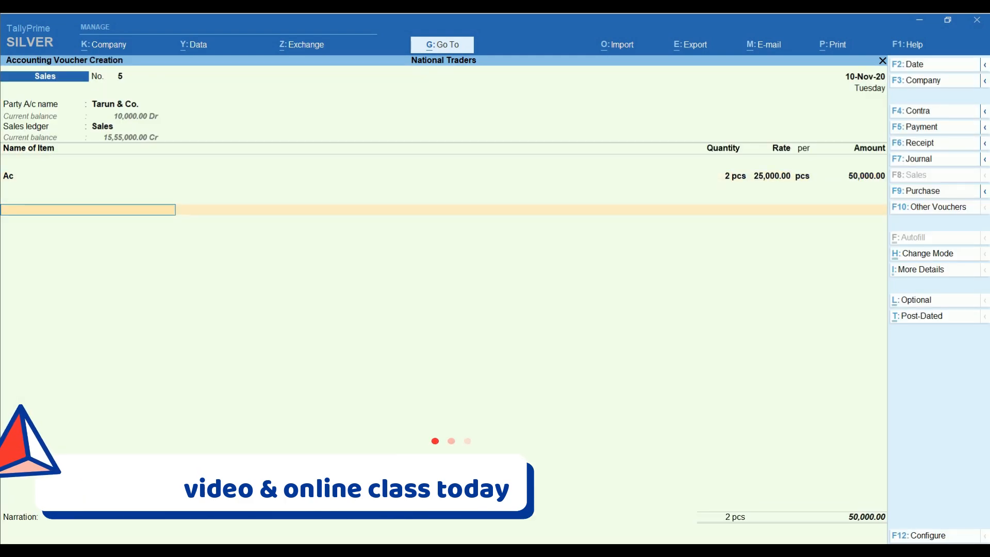
Step: Preview the invoice for Tarun & Co. and examine it zoomed in and as a full page
{"action": "key", "text": "alt+p"}
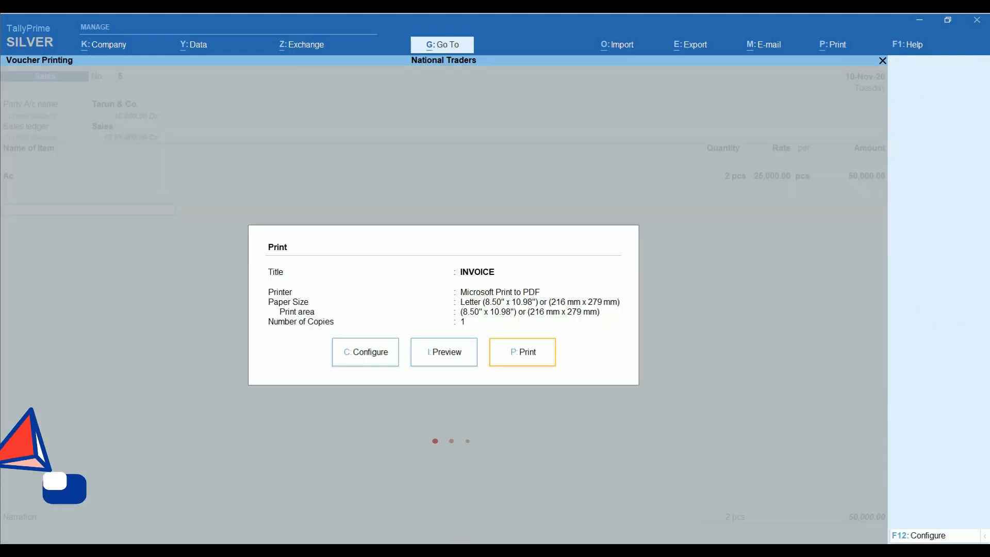
{"action": "key", "text": "Left"}
{"action": "key", "text": "Return"}
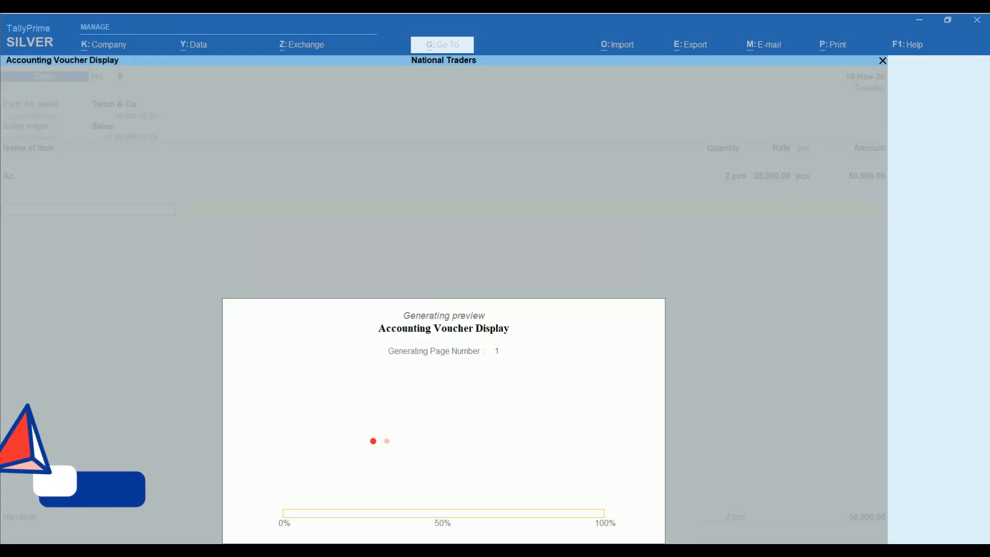
{"action": "key", "text": "Return"}
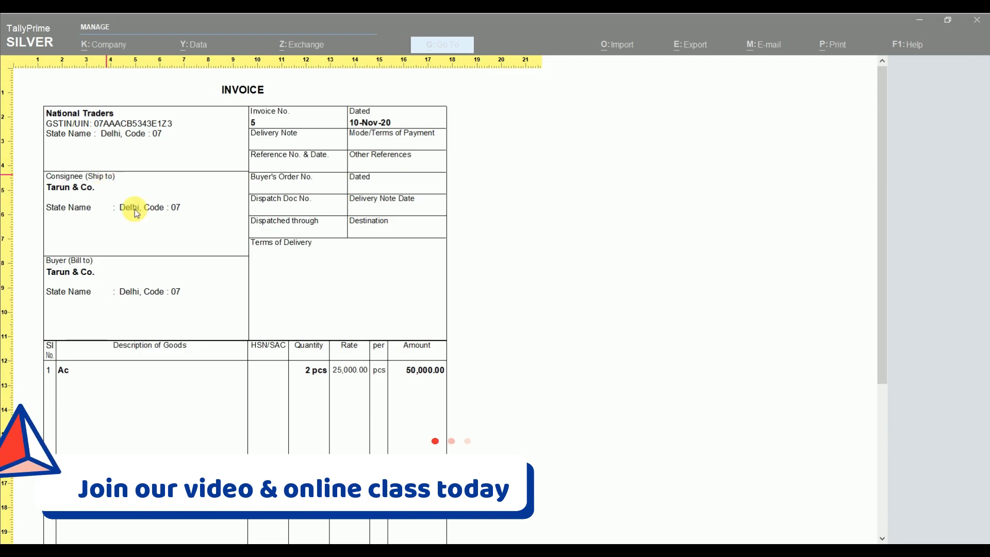
{"action": "left_click", "coordinate": [138, 281]}
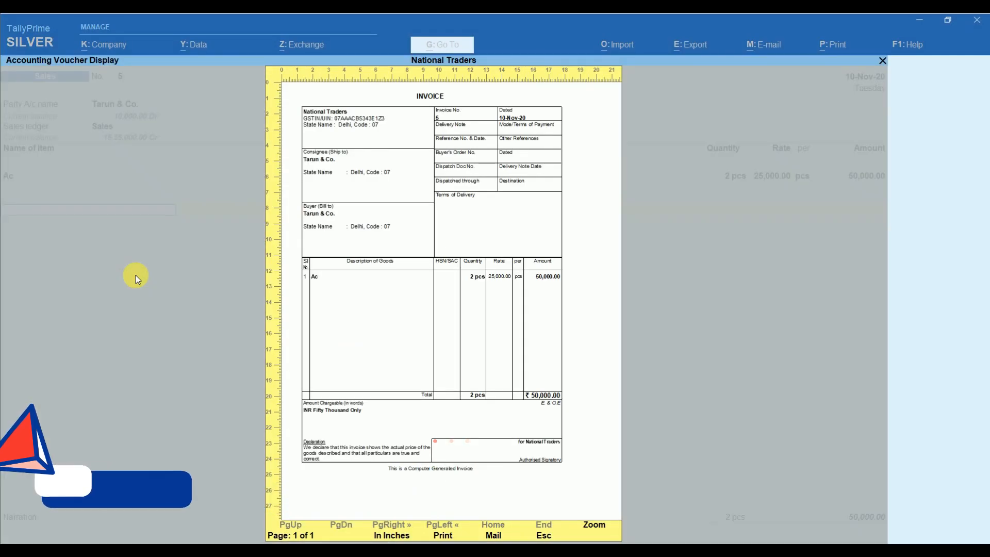
{"action": "left_click", "coordinate": [444, 425]}
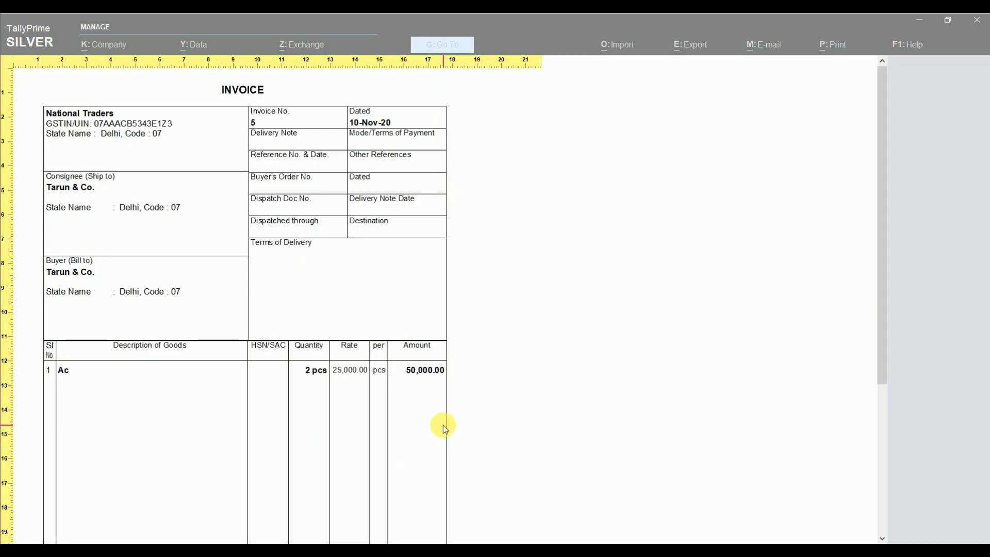
{"action": "left_click", "coordinate": [443, 425]}
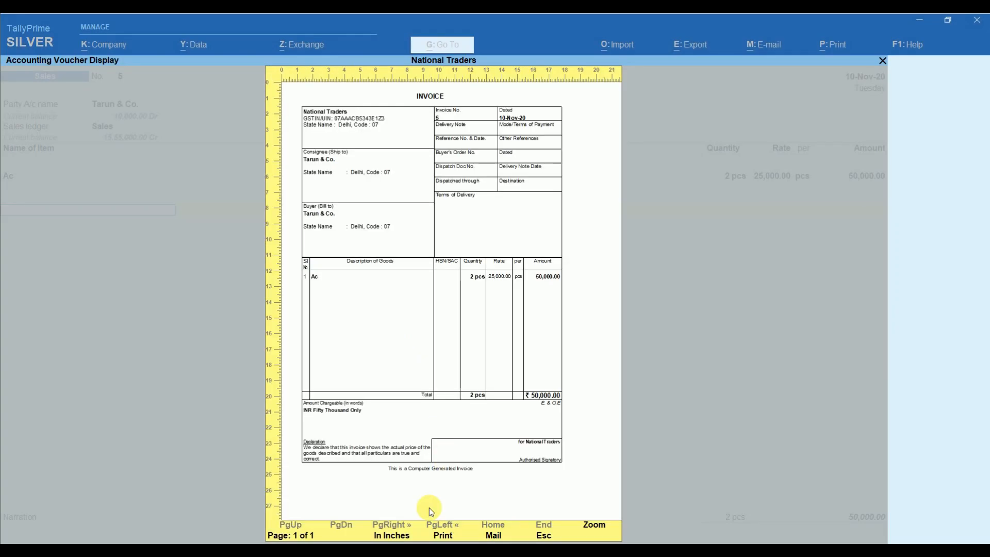
Step: Start printing the previewed invoice, then return to the Tarun & Co. sales voucher and save it
{"action": "left_click", "coordinate": [442, 537]}
{"action": "key", "text": "p"}
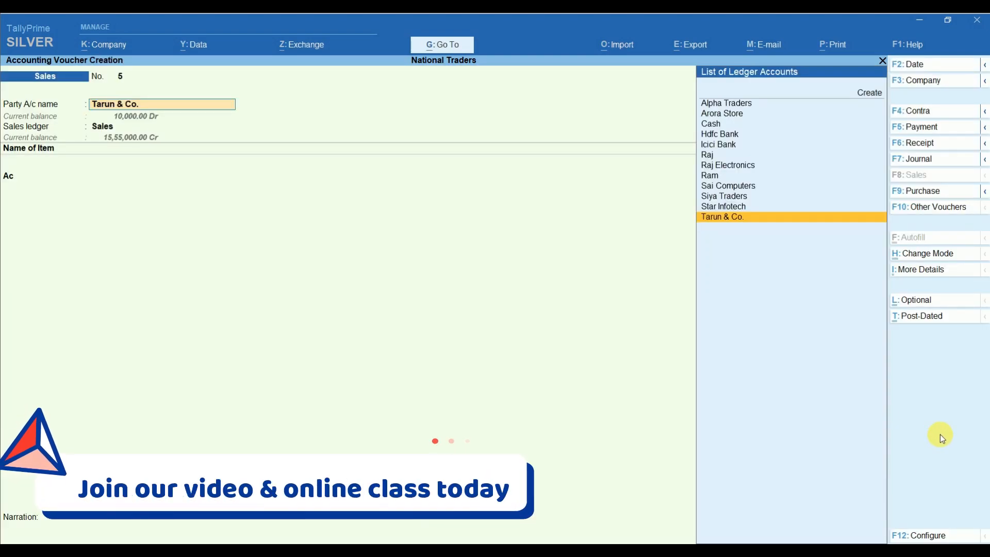
{"action": "key", "text": "ctrl"}
{"action": "key", "text": "ctrl+a"}
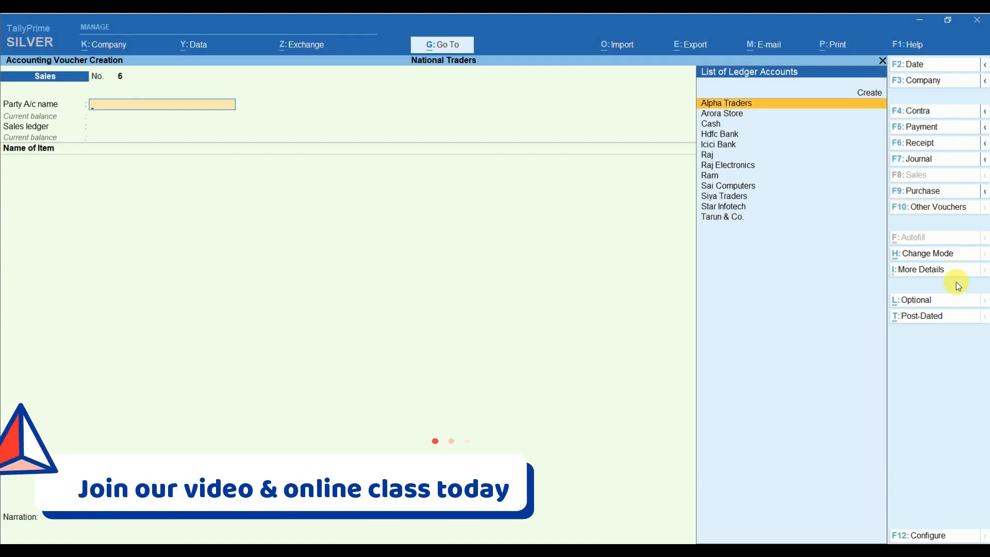
Step: Change the new sales voucher's entry mode to As Voucher
{"action": "left_click", "coordinate": [923, 255]}
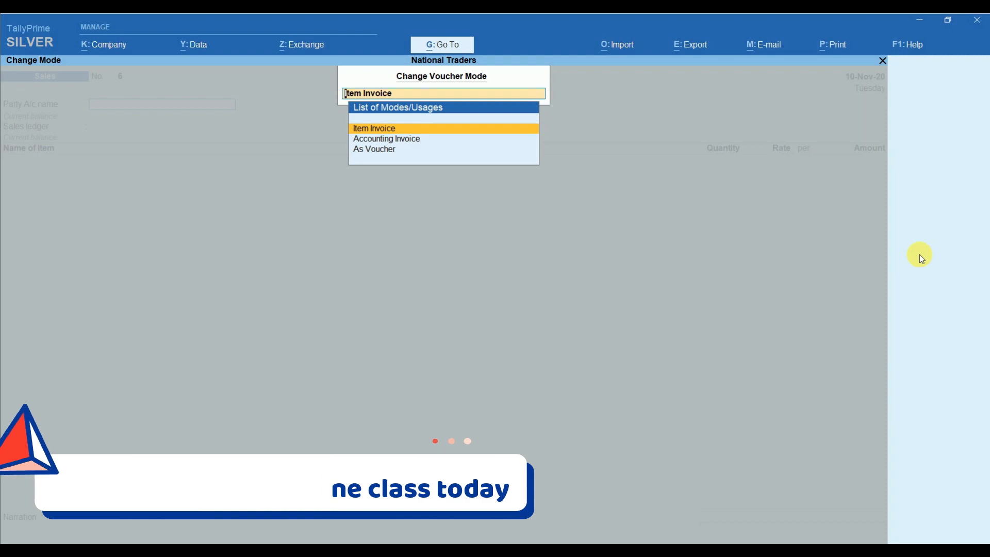
{"action": "key", "text": "Down"}
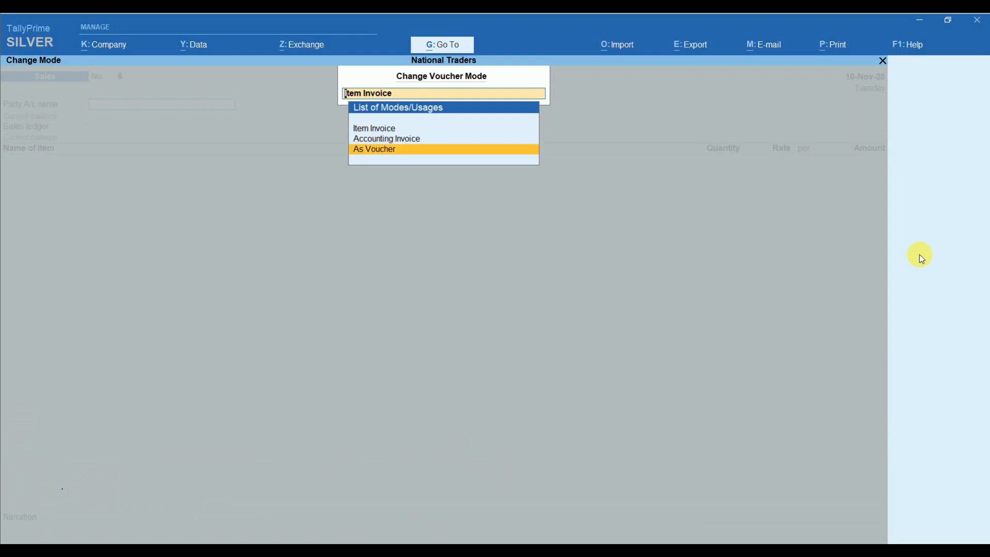
{"action": "key", "text": "Return"}
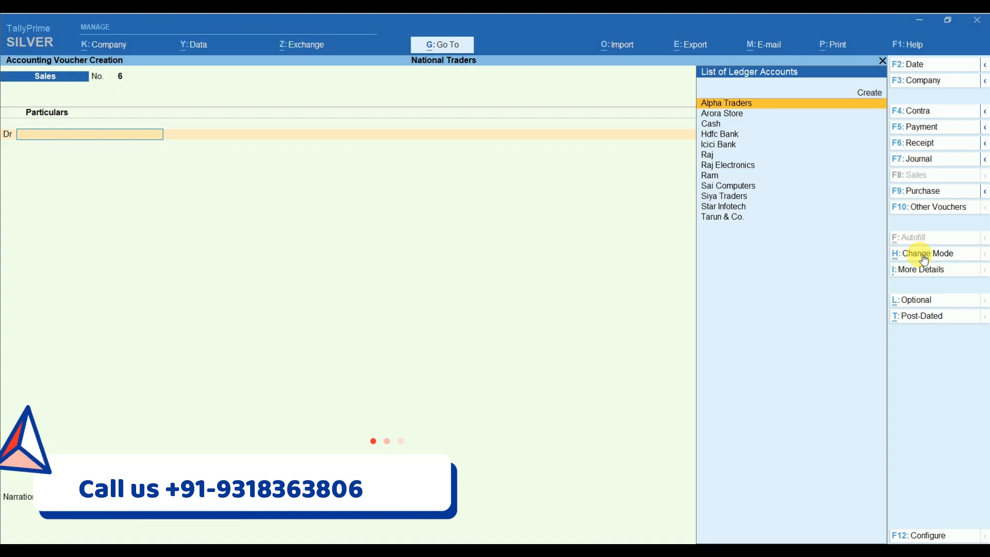
Step: Debit Cash with 2,000 without entering dispatch details, and credit the Sales ledger to open its inventory allocations
{"action": "key", "text": "Down"}
{"action": "key", "text": "Down"}
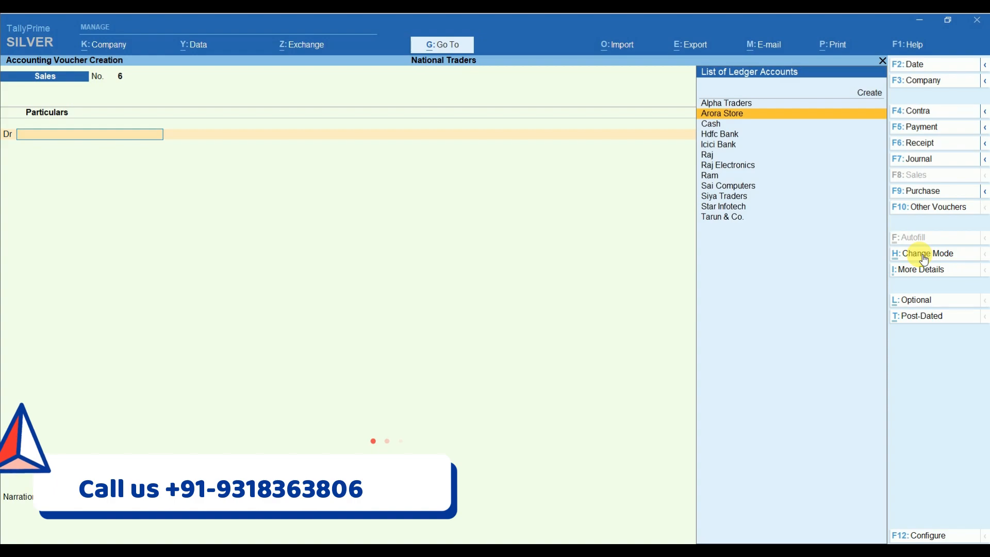
{"action": "key", "text": "Return"}
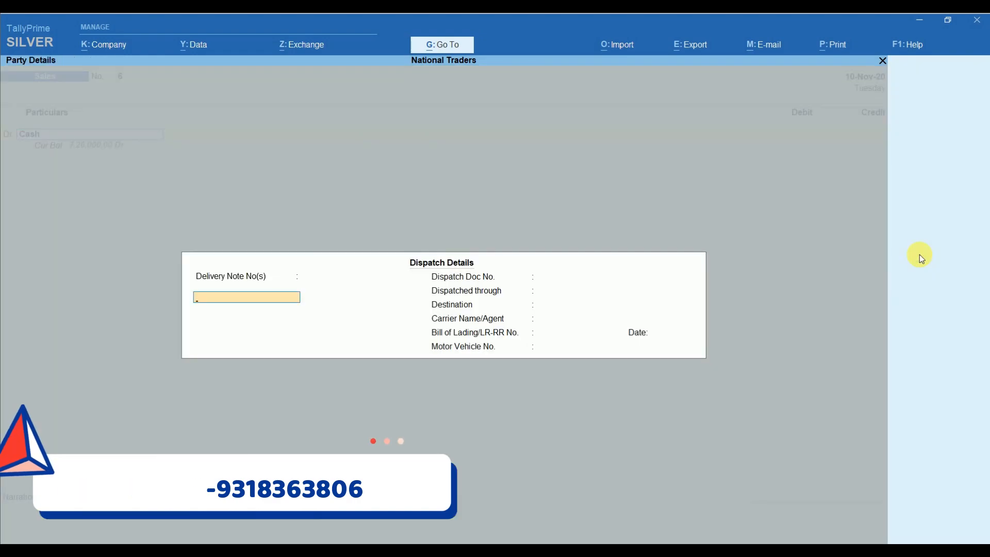
{"action": "key", "text": "ctrl+a"}
{"action": "key", "text": "ctrl+a"}
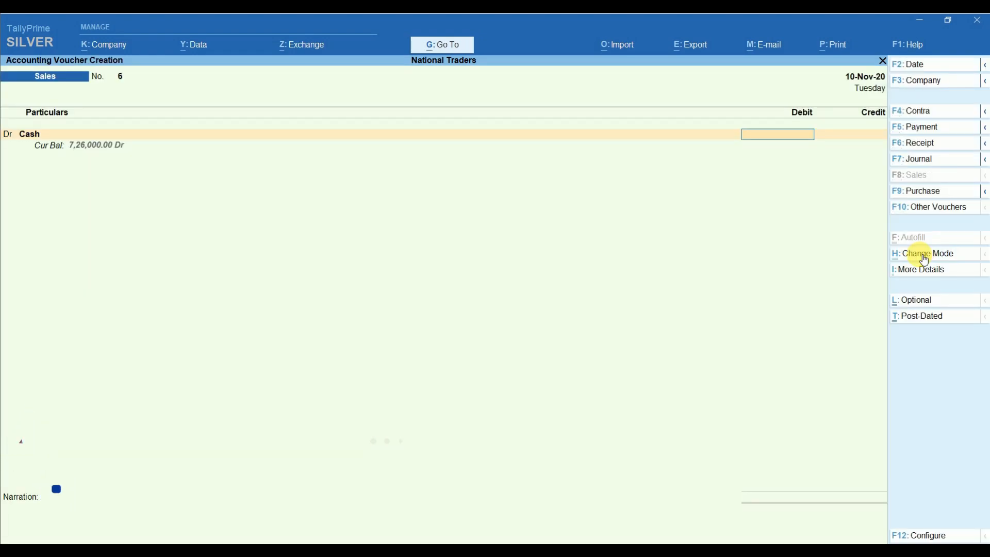
{"action": "type", "text": "2000"}
{"action": "key", "text": "Return"}
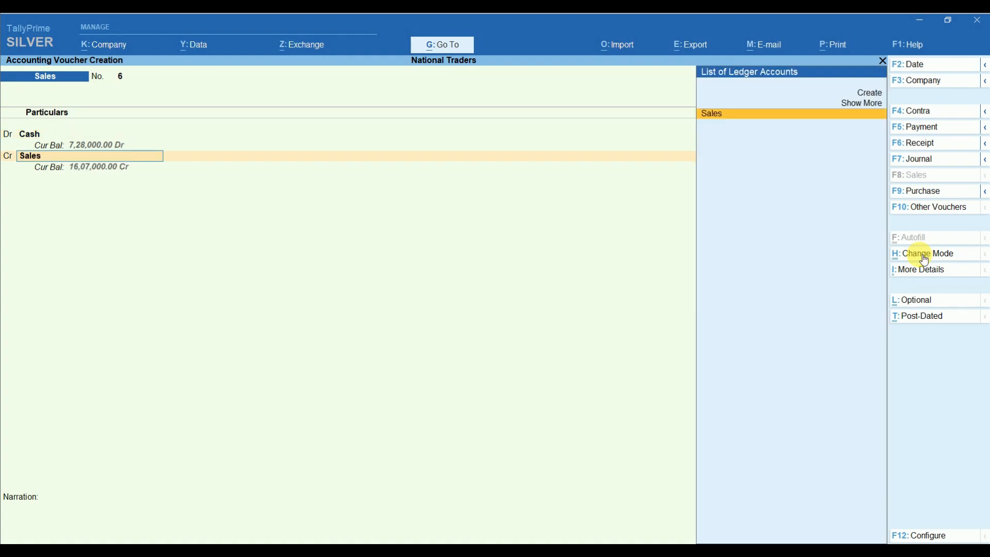
{"action": "key", "text": "Return"}
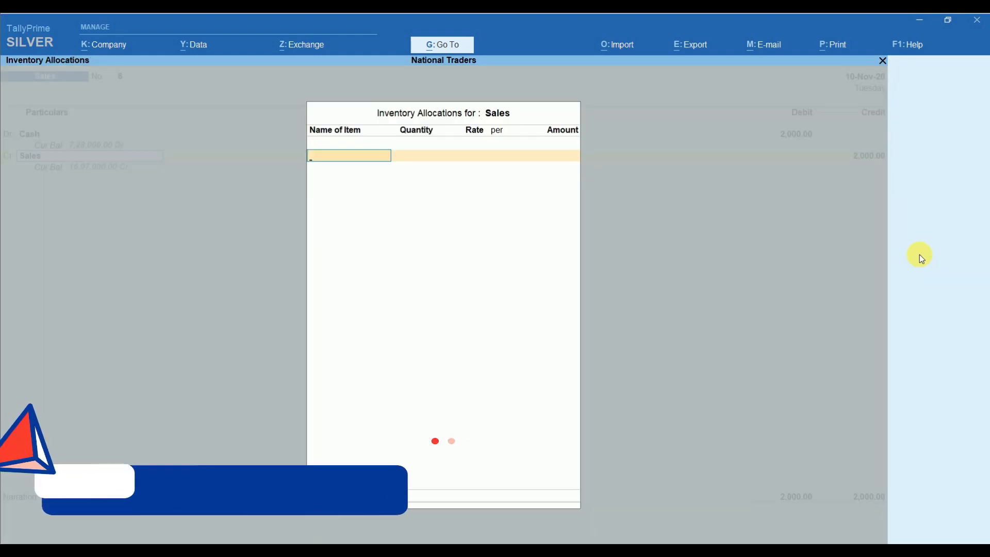